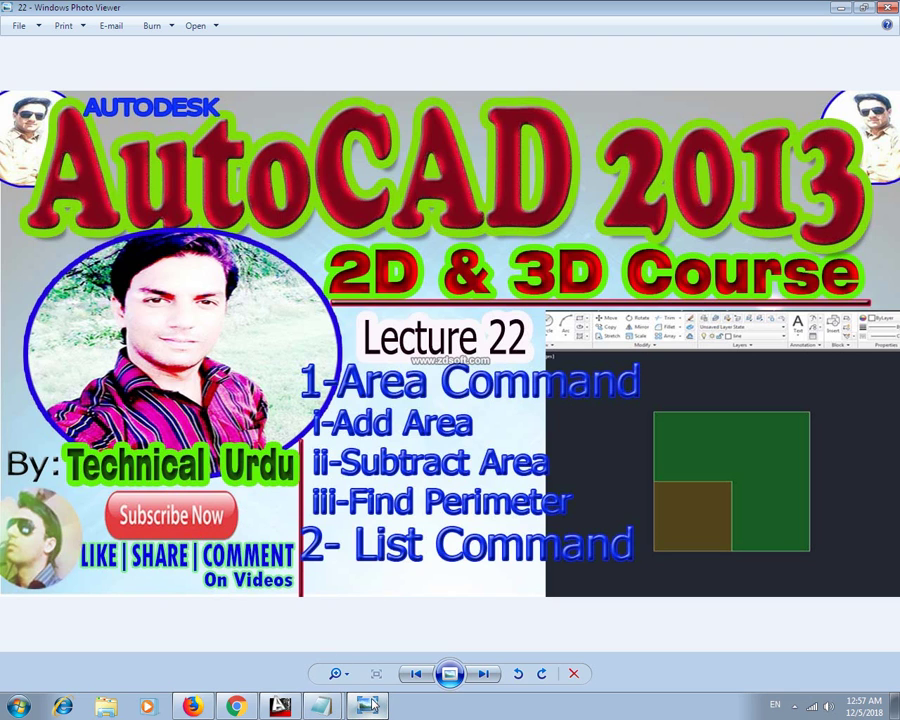
# Close the lecture title image in Photo Viewer and refresh the desktop.
pyautogui.hotkey('alt', 'F4')
pyautogui.rightClick(370, 437)
pyautogui.click(420, 474)
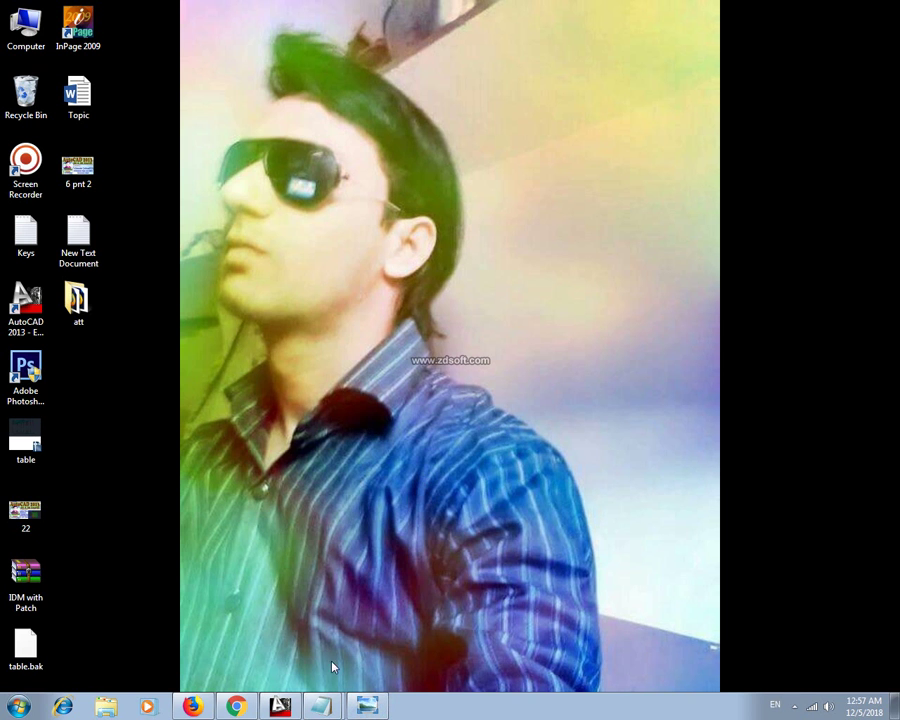
# Bring AutoCAD back and erase every object of the old drawing.
pyautogui.click(280, 707)
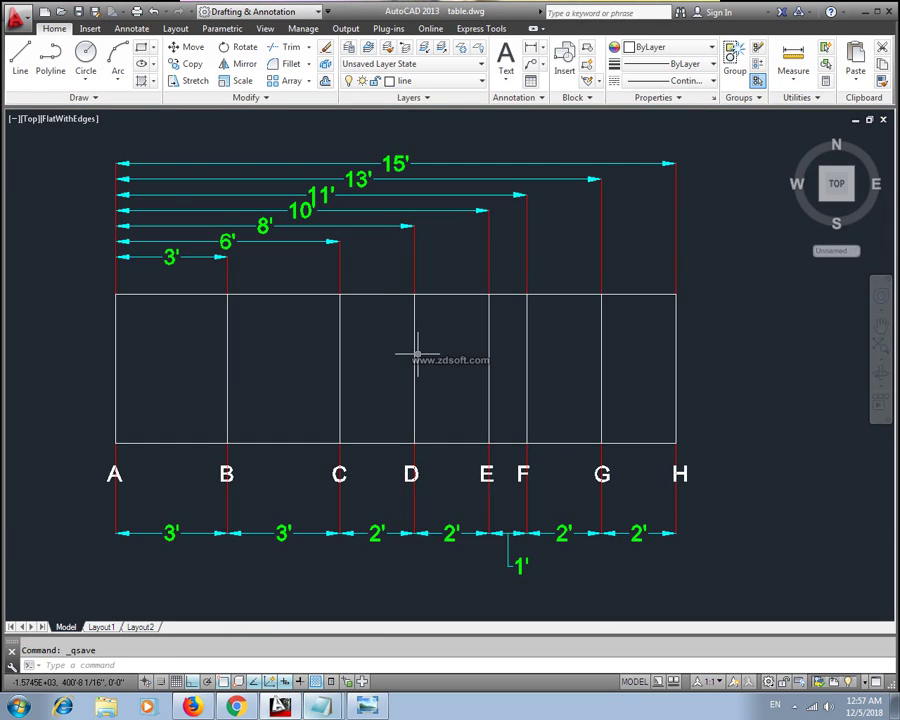
pyautogui.scroll(-2, 416, 355)
pyautogui.click(654, 200)
pyautogui.click(201, 482)
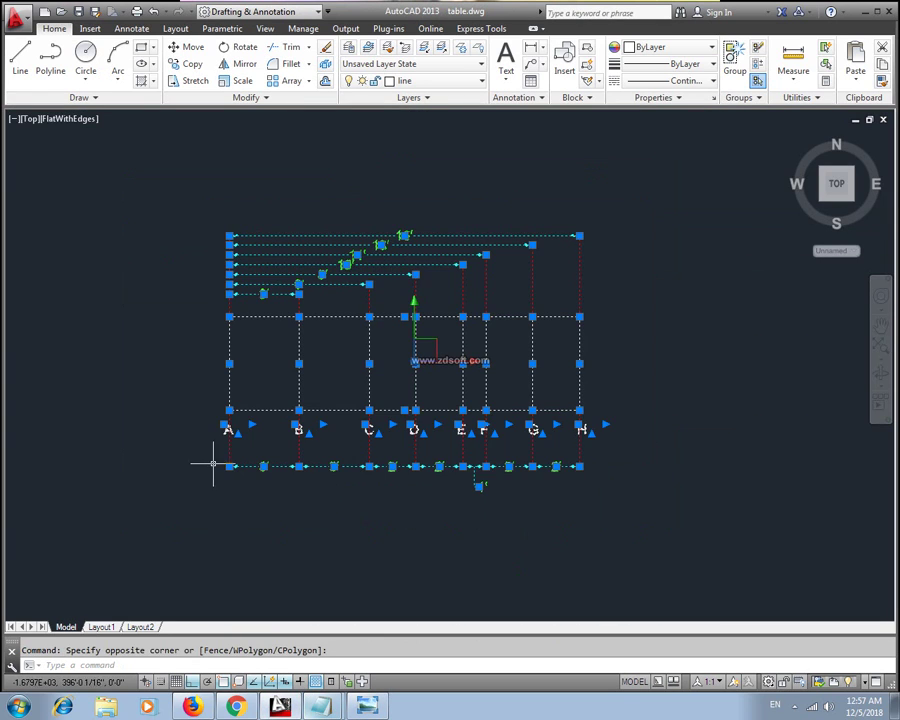
pyautogui.press('Delete')
pyautogui.press('Escape')
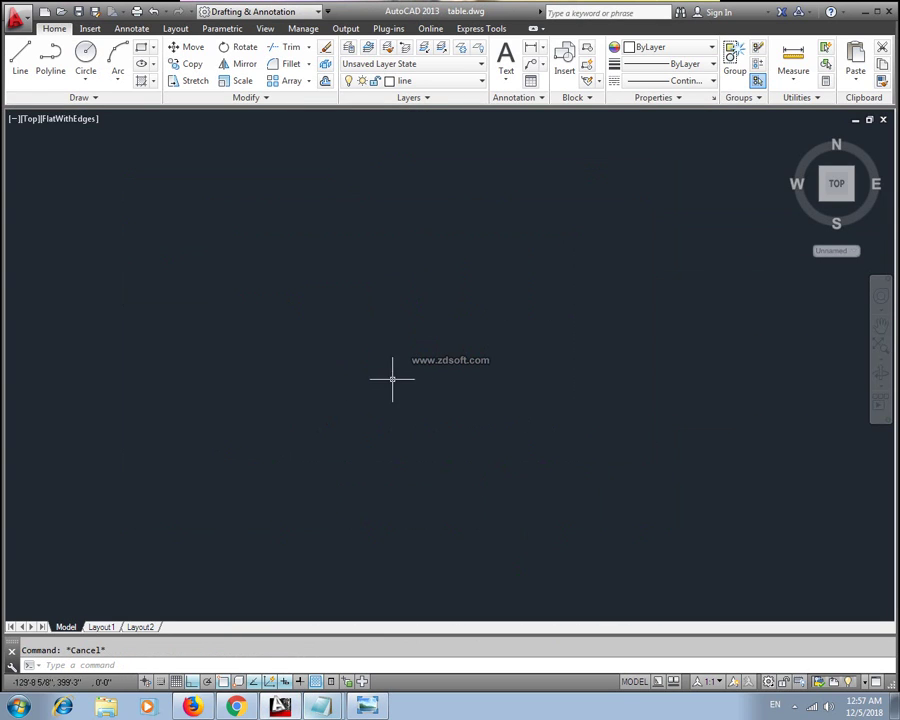
# Draw a 2' by 2' square with the rectangle command.
pyautogui.write('re')
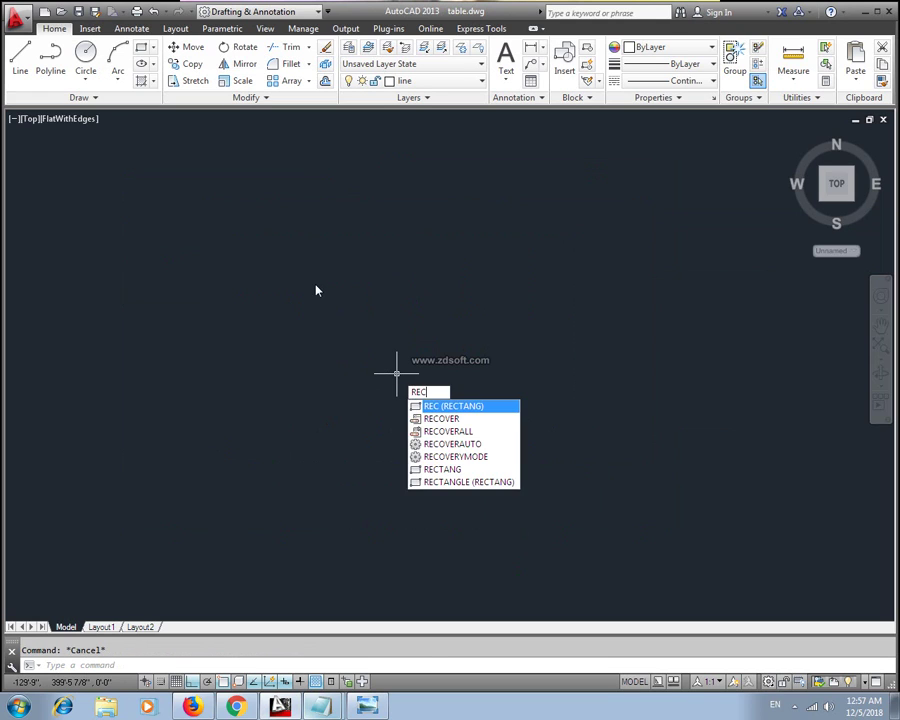
pyautogui.press('Return')
pyautogui.click(281, 247)
pyautogui.press('Tab')
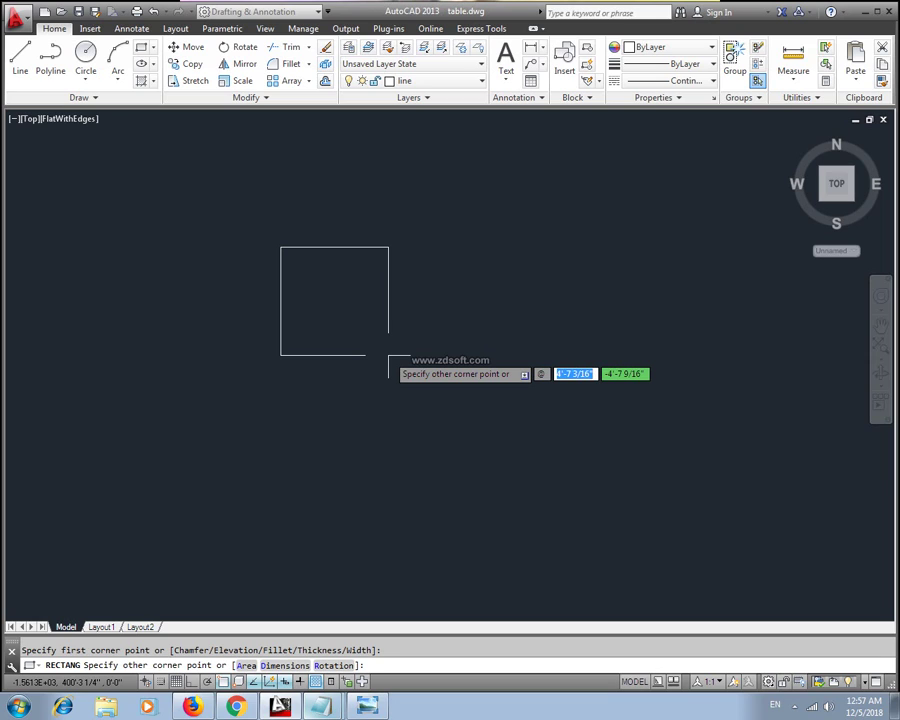
pyautogui.write('2')
pyautogui.press('Tab')
pyautogui.write('2')
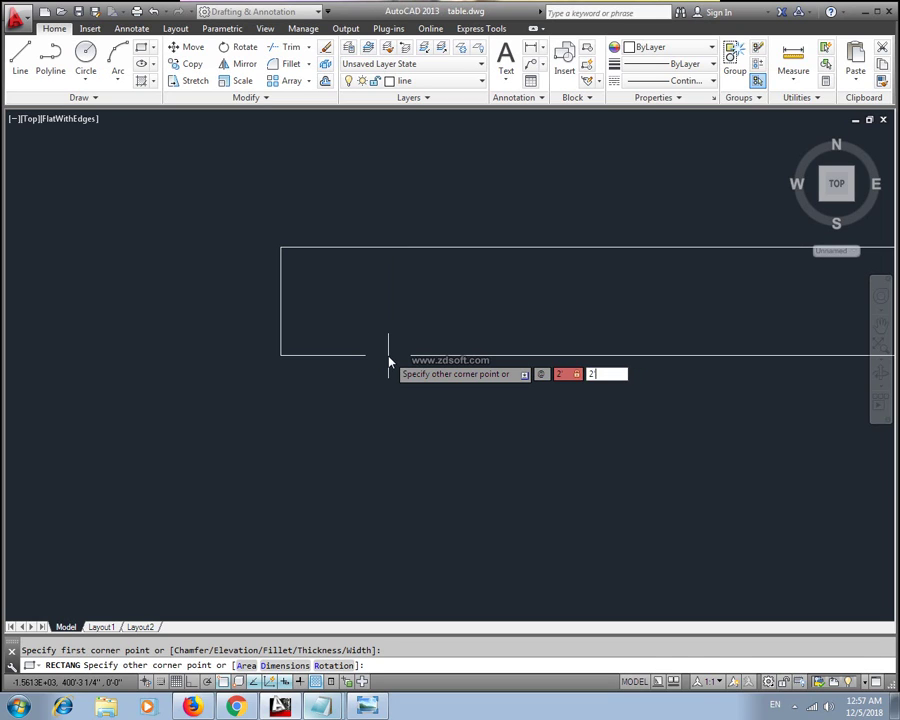
pyautogui.press('Return')
# Draw a 1' by 1' square beside the large one.
pyautogui.moveTo(302, 334); pyautogui.dragTo(432, 378, button='middle')
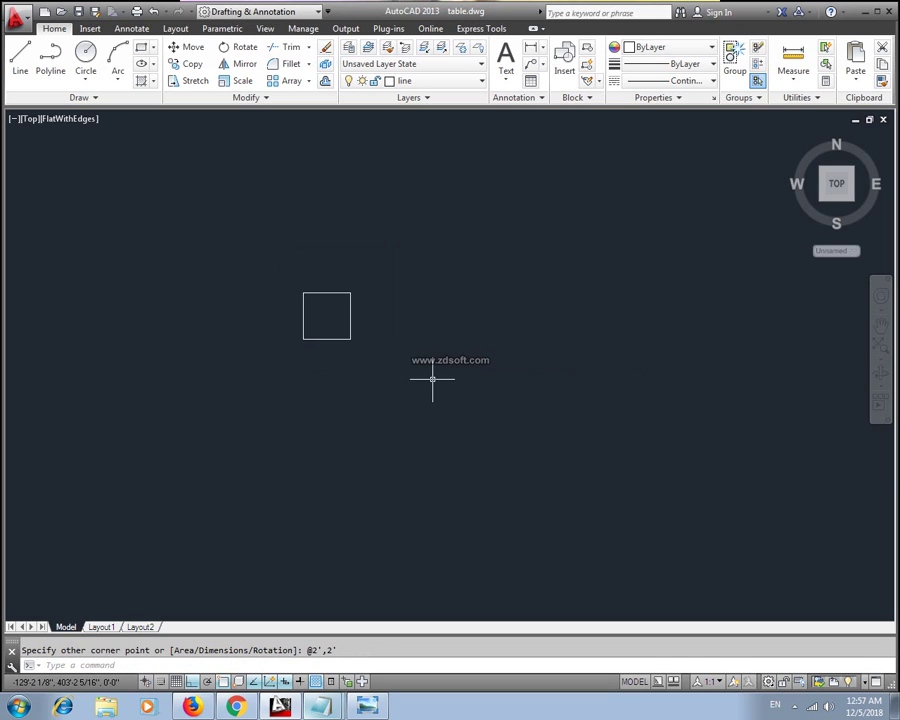
pyautogui.write('rec')
pyautogui.press('Return')
pyautogui.click(451, 357)
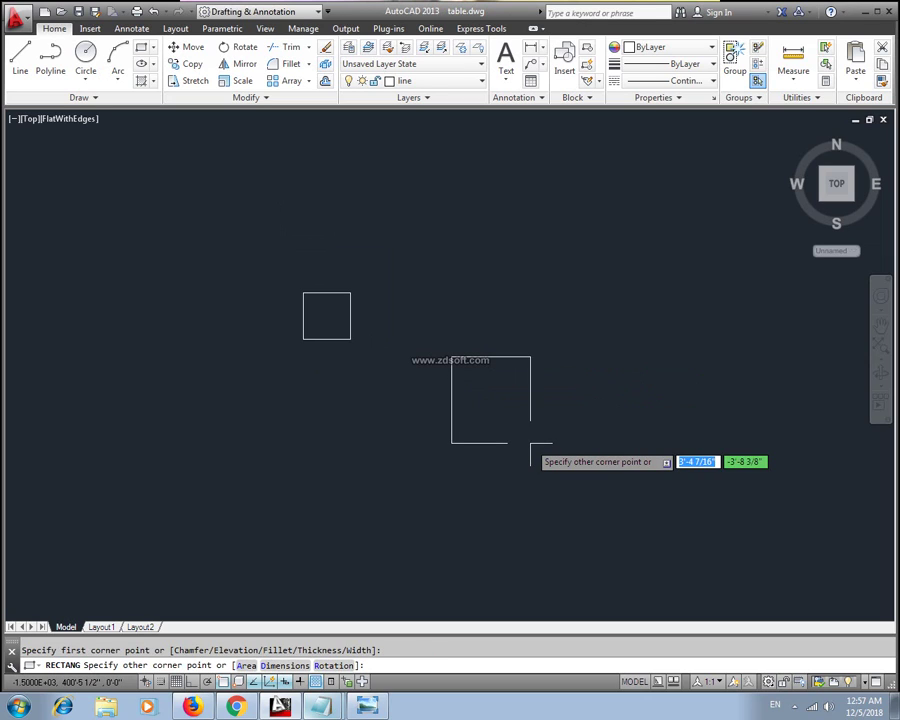
pyautogui.write('1')
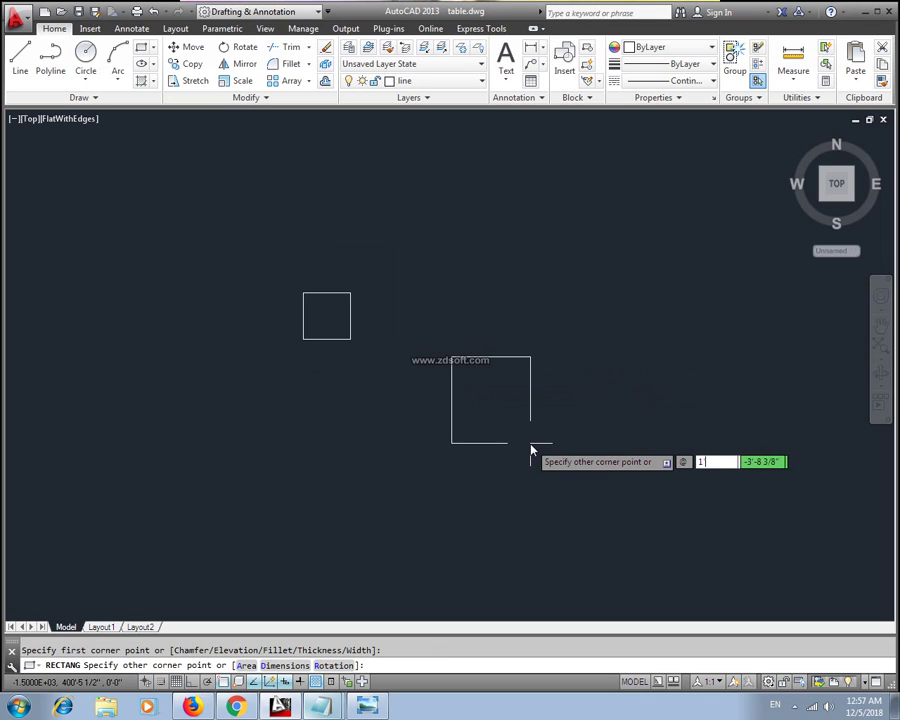
pyautogui.press('Tab')
pyautogui.write('1')
pyautogui.press('Return')
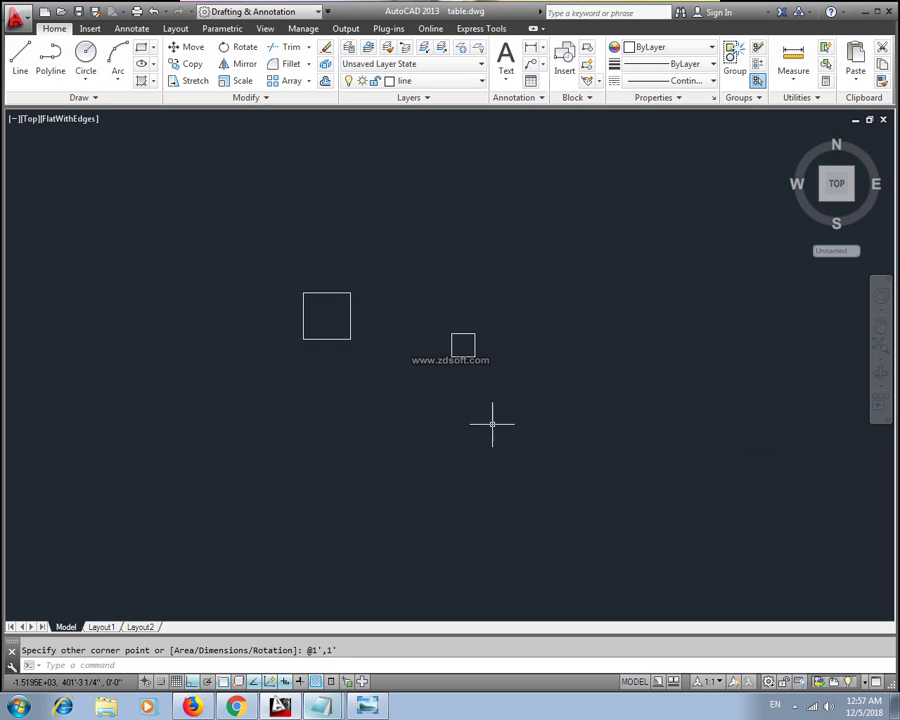
# Copy the 2' square to a new position on its left.
pyautogui.scroll(2, 380, 360)
pyautogui.click(436, 279)
pyautogui.click(380, 350)
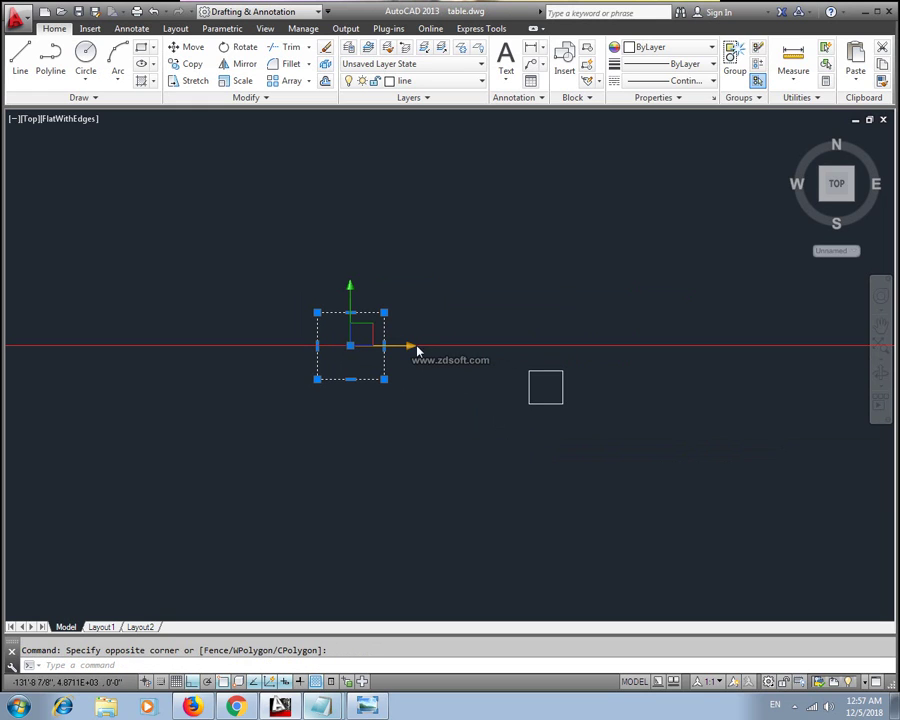
pyautogui.write('co')
pyautogui.press('Return')
pyautogui.click(384, 379)
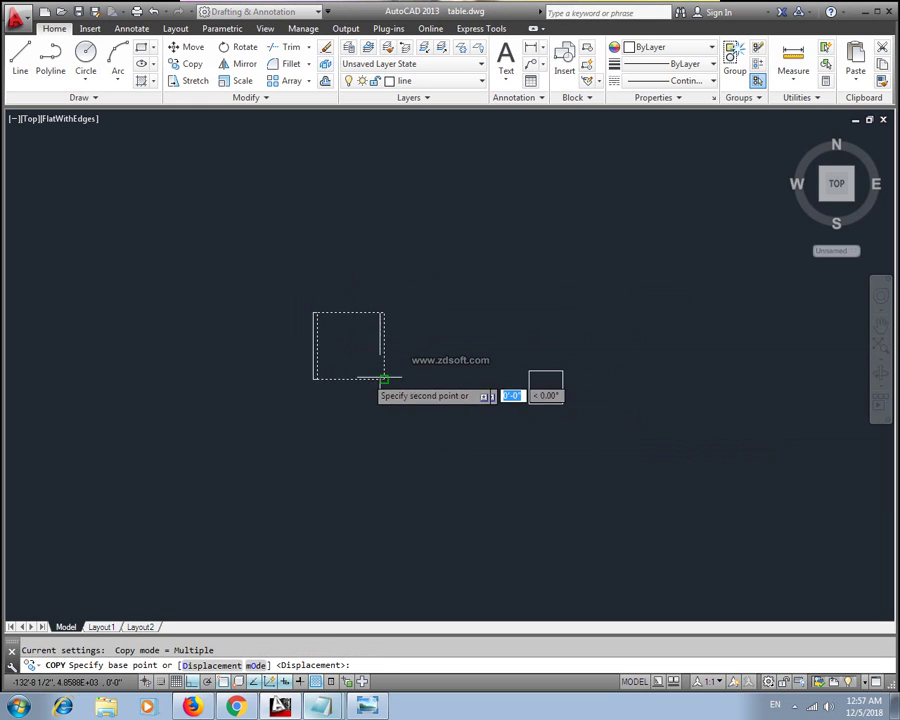
pyautogui.click(250, 379)
pyautogui.press('Escape')
# Move the 1' square into the right square's lower-left corner and recentre the view.
pyautogui.click(558, 402)
pyautogui.click(510, 425)
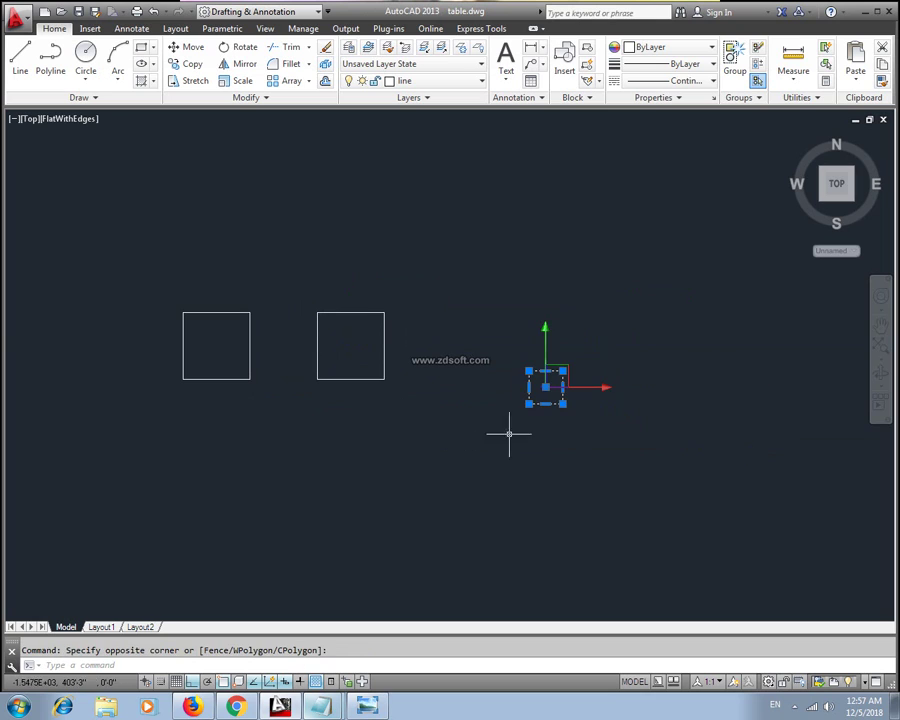
pyautogui.write('m')
pyautogui.press('Return')
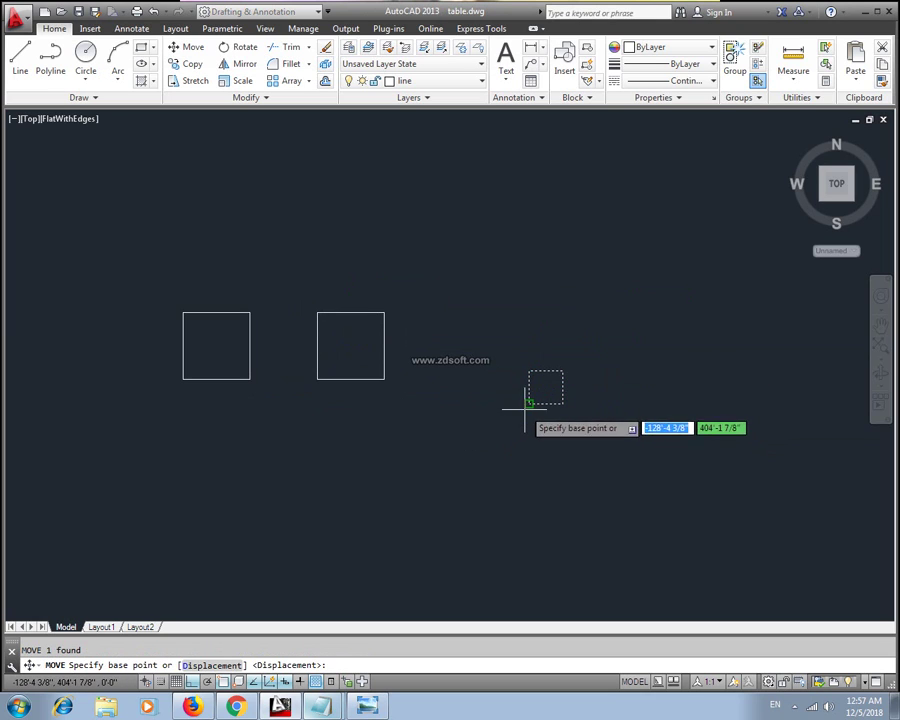
pyautogui.click(529, 404)
pyautogui.click(317, 379)
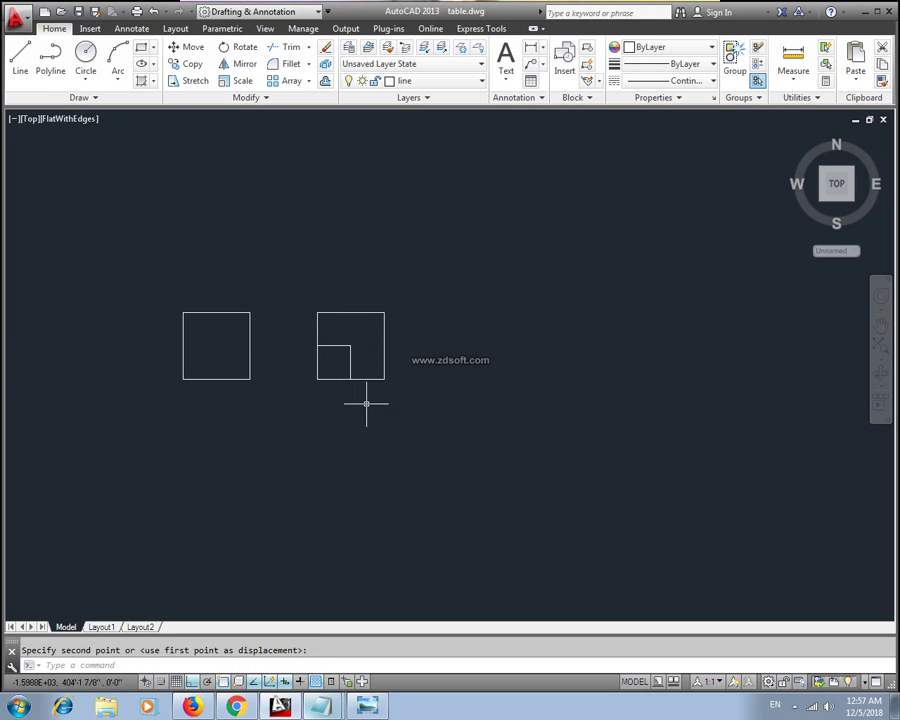
pyautogui.press('Escape')
pyautogui.moveTo(359, 401); pyautogui.dragTo(406, 410, button='middle')
pyautogui.scroll(5, 406, 410)
pyautogui.moveTo(478, 352); pyautogui.dragTo(594, 446, button='middle')
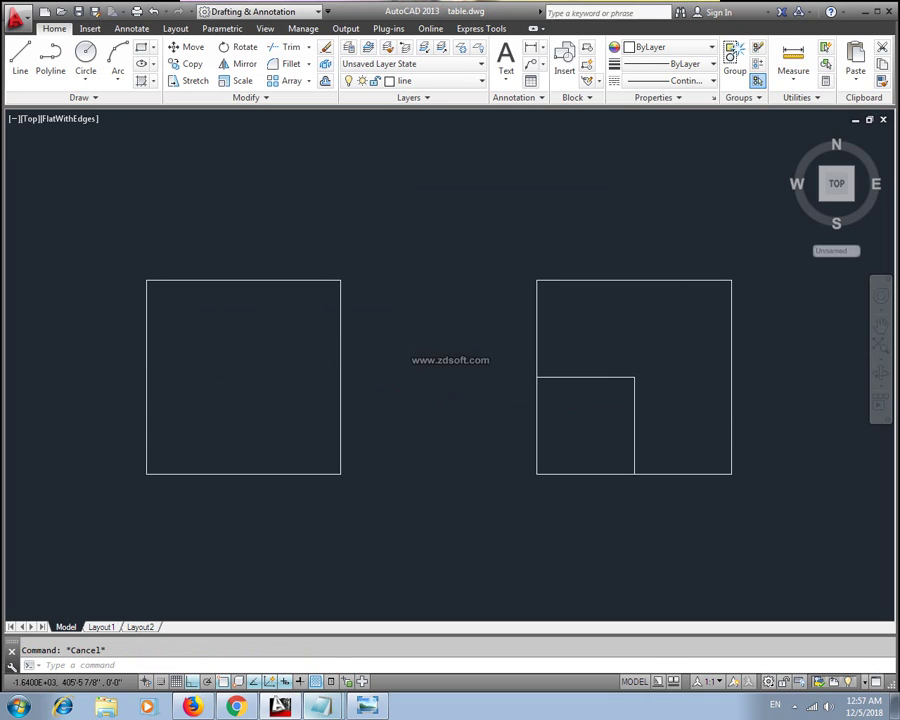
# Add 2' aligned dimensions to the left square's top and right edges.
pyautogui.write('dal')
pyautogui.press('Return')
pyautogui.press('Return')
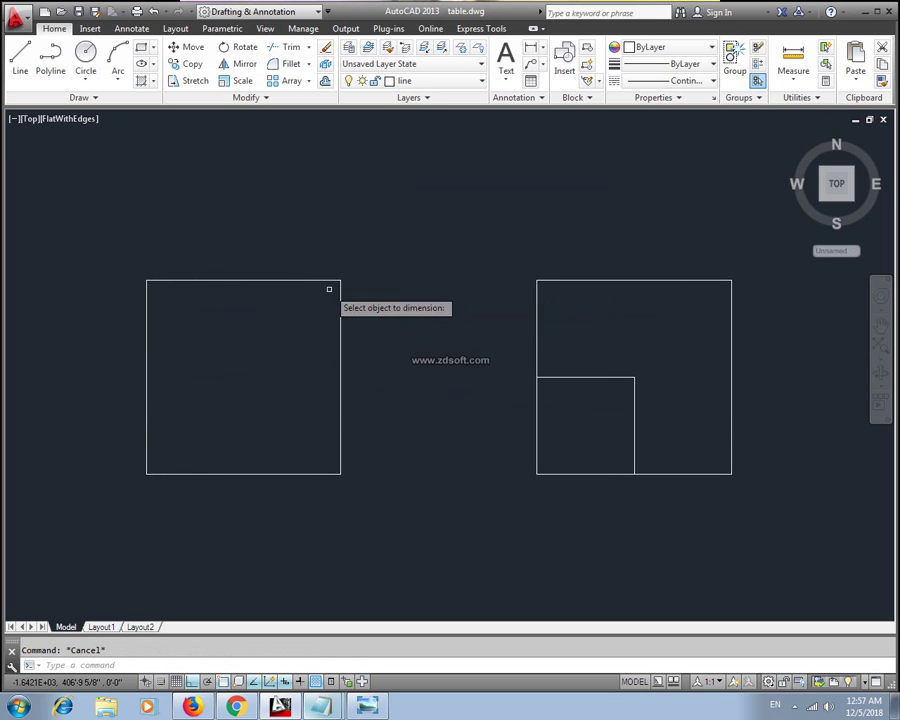
pyautogui.click(266, 280)
pyautogui.click(268, 238)
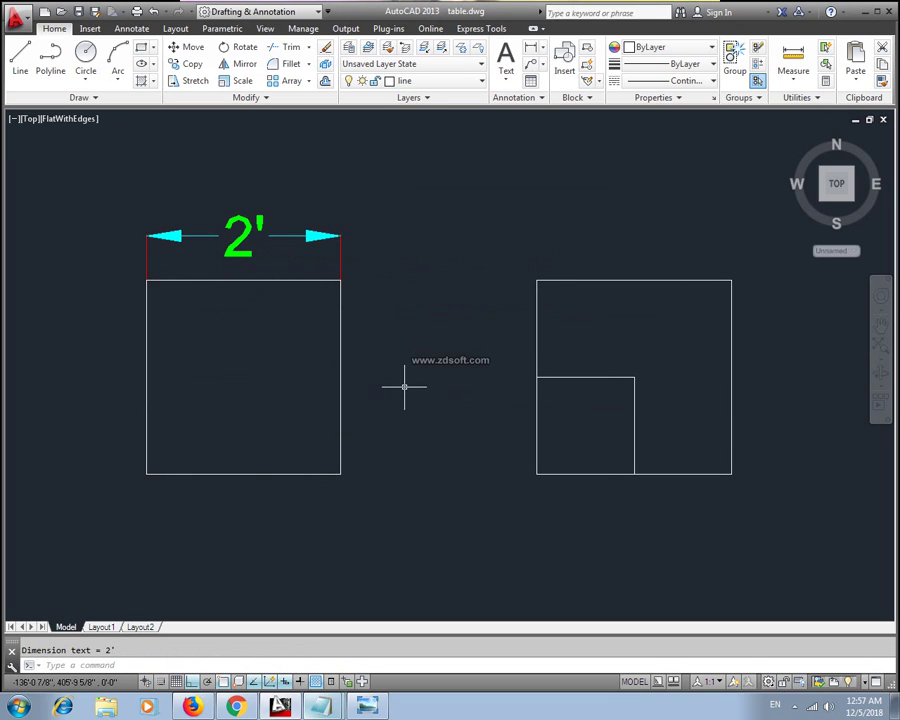
pyautogui.rightClick(406, 390)
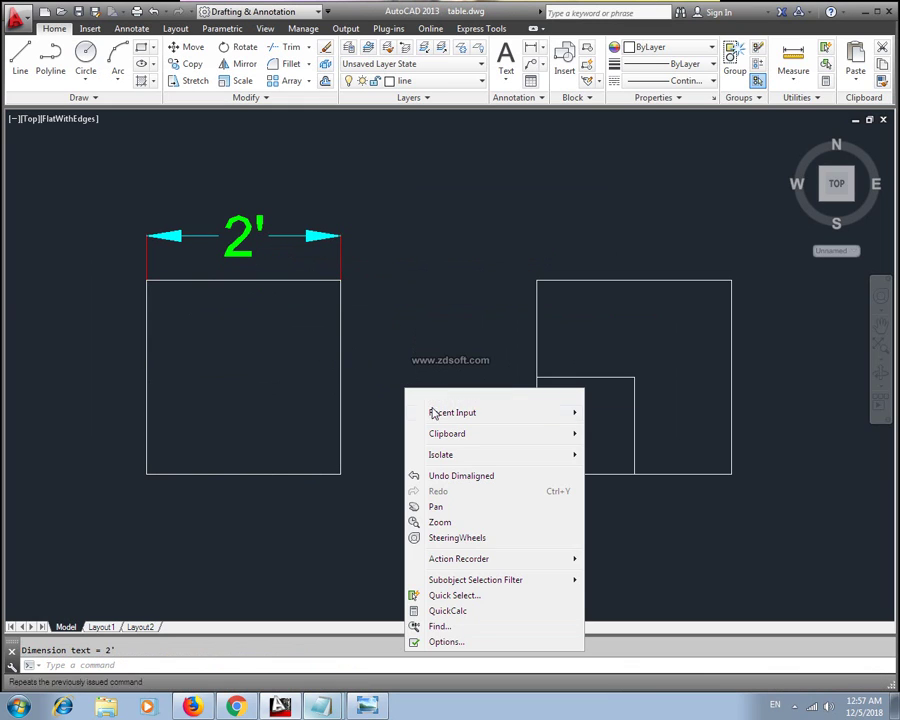
pyautogui.click(412, 400)
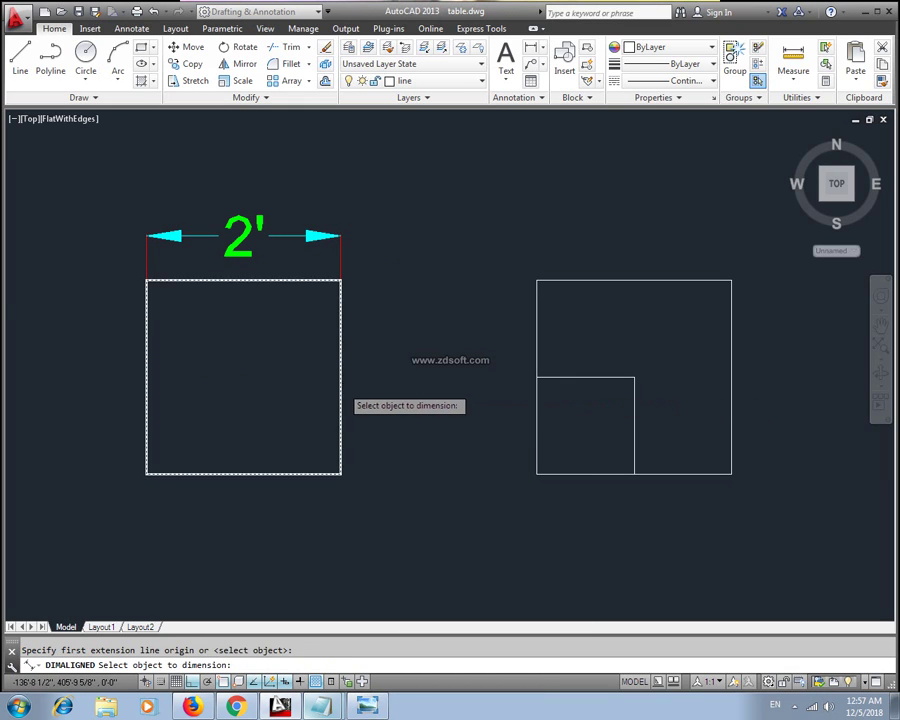
pyautogui.click(348, 388)
pyautogui.click(396, 390)
pyautogui.press('Escape')
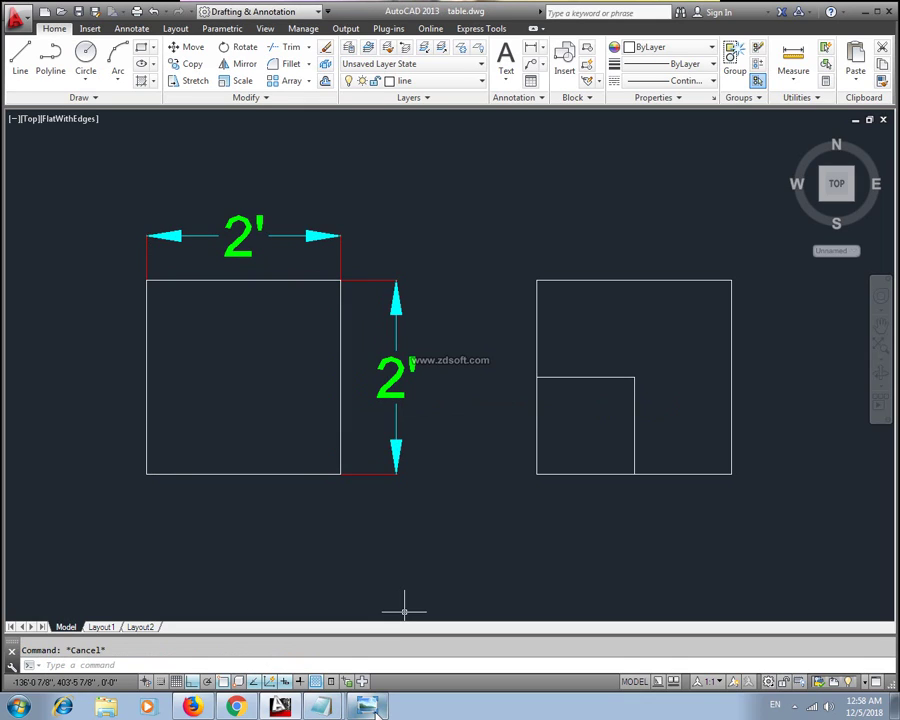
pyautogui.write('AA')
# Pick the left square's four corners with AREA: 577.50 sq in, perimeter 8'-0 1/8".
pyautogui.press('Return')
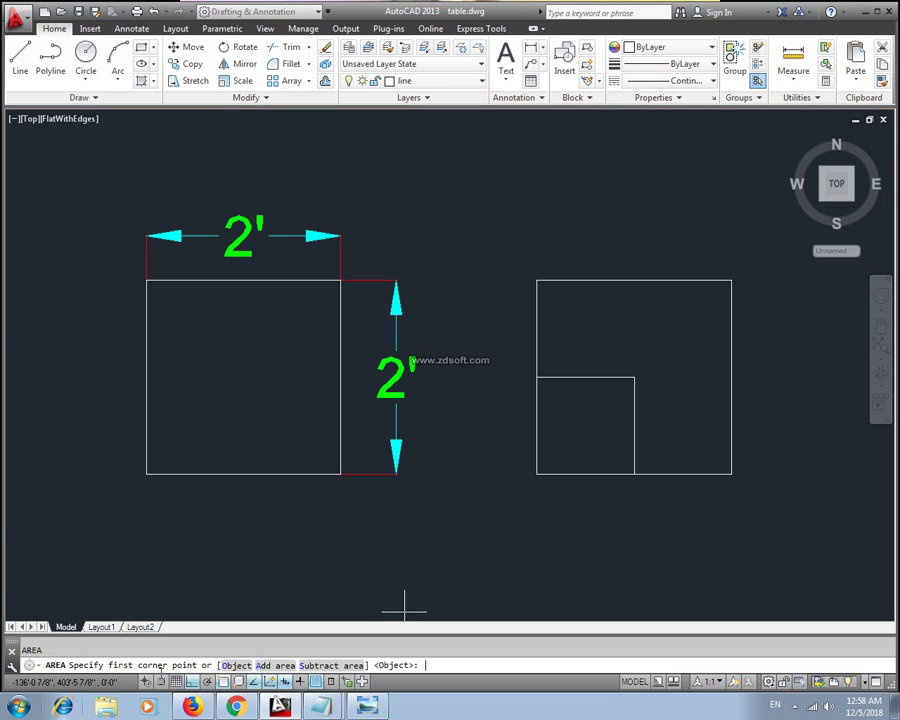
pyautogui.click(340, 281)
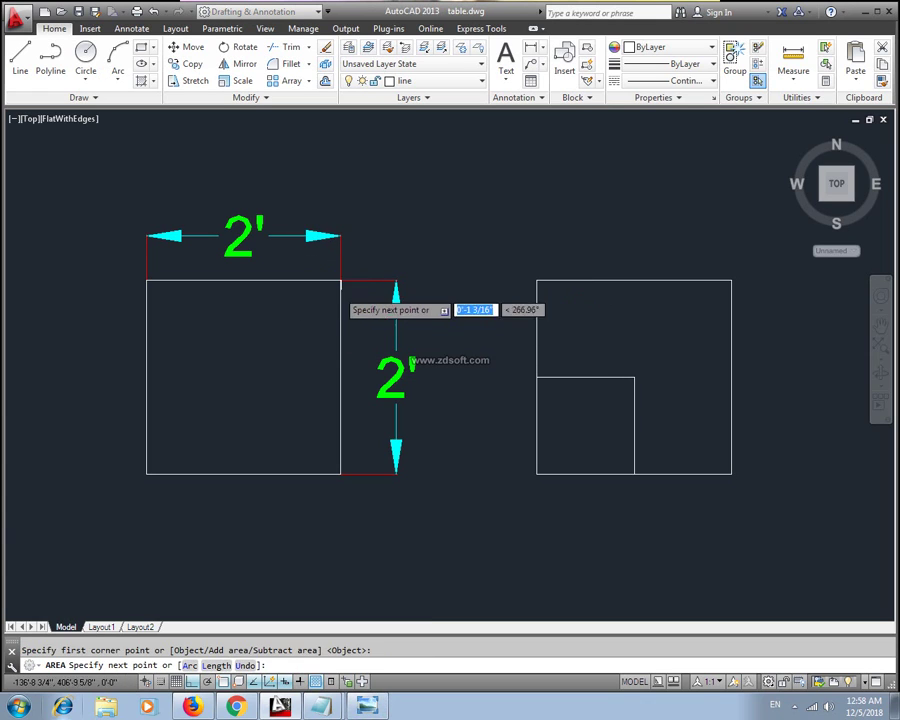
pyautogui.click(147, 281)
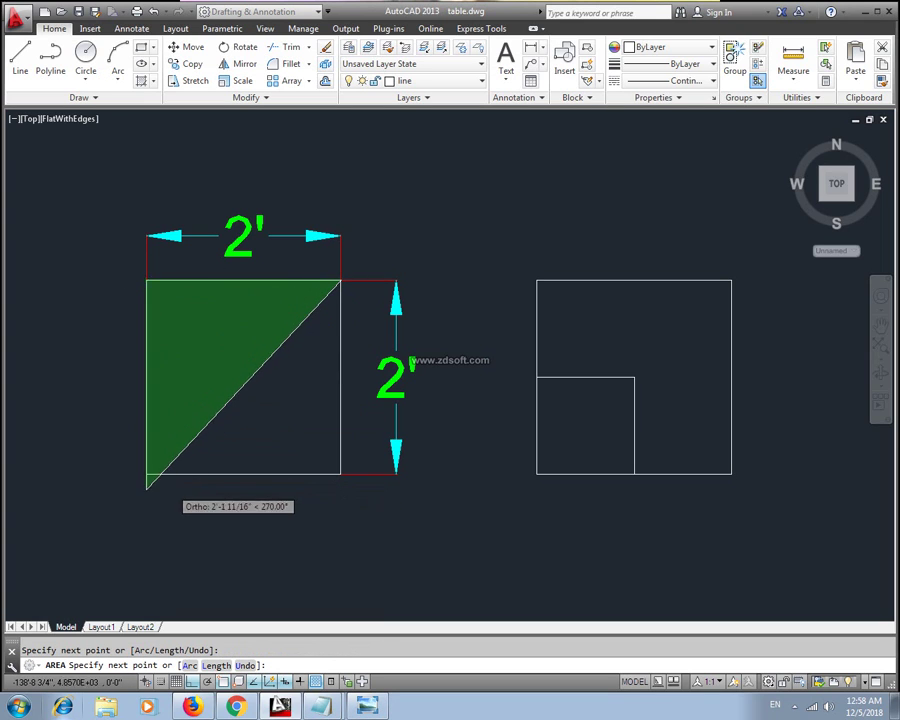
pyautogui.click(148, 473)
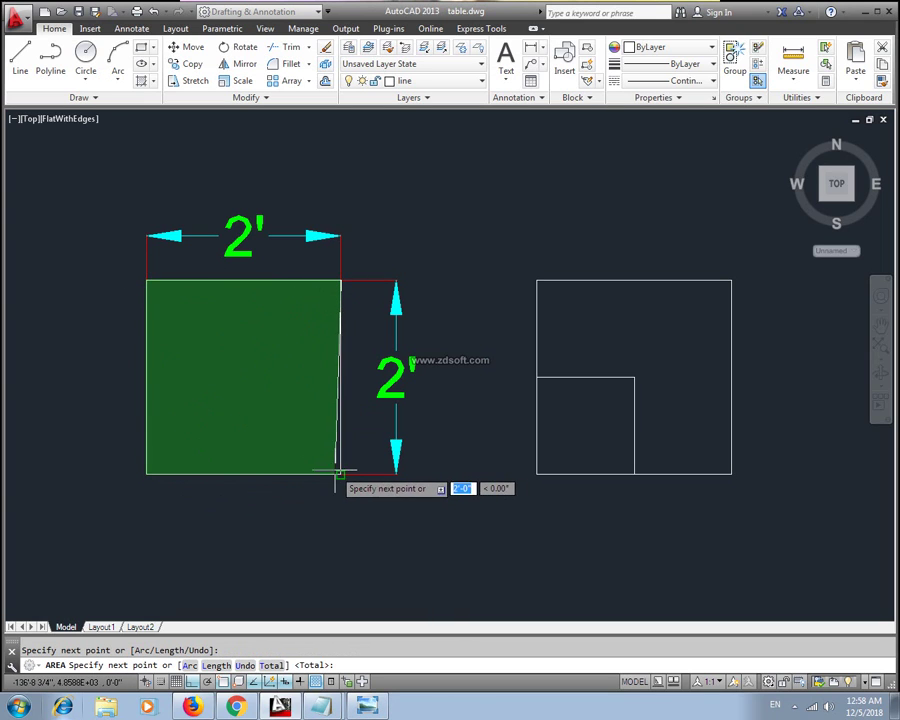
pyautogui.click(341, 474)
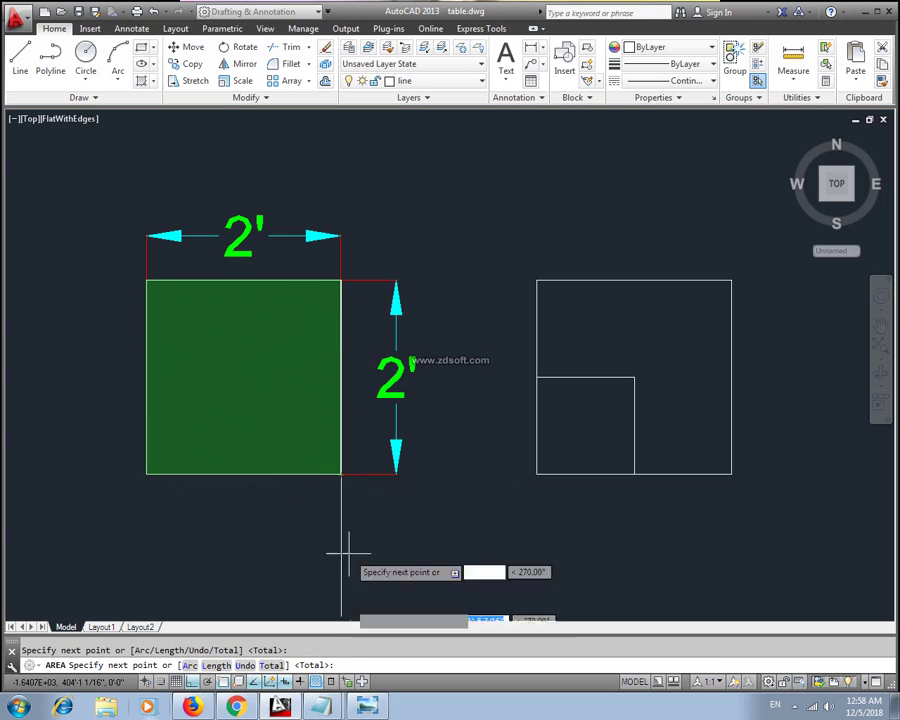
pyautogui.press('Return')
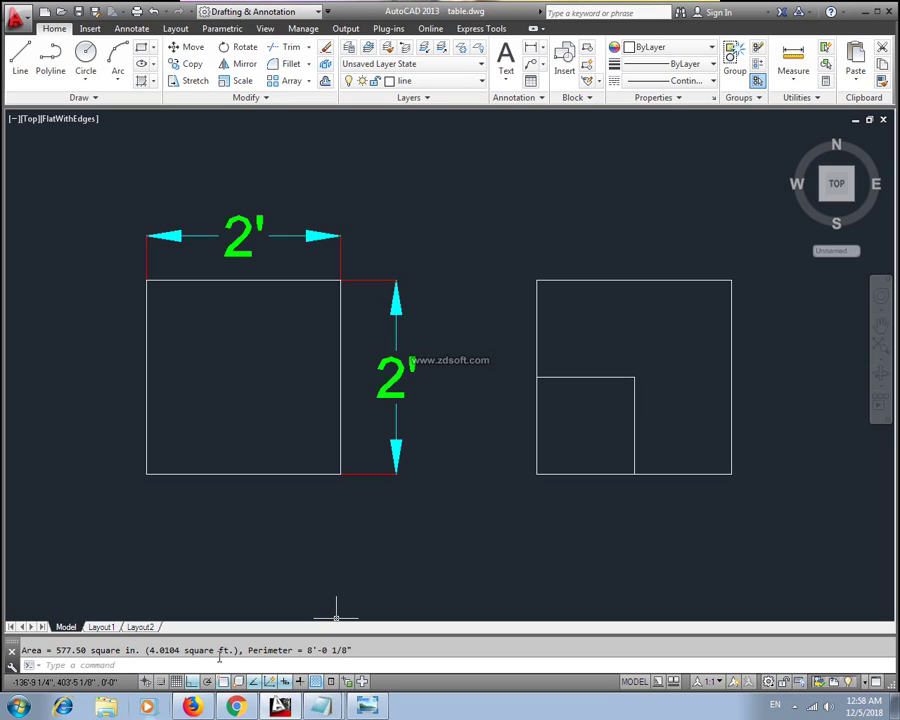
pyautogui.moveTo(213, 650); pyautogui.dragTo(122, 650)
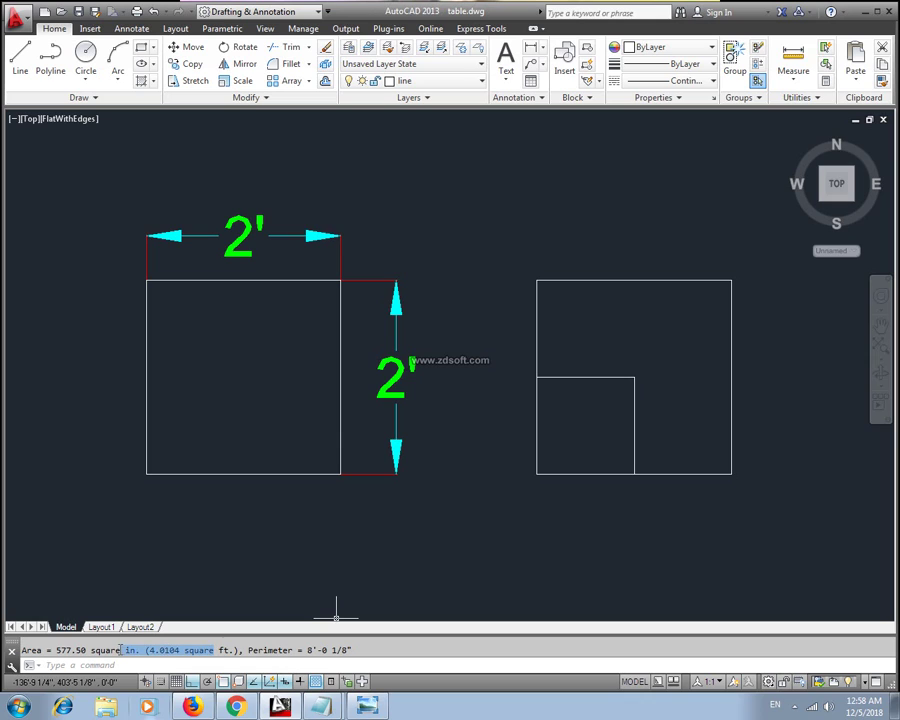
pyautogui.press('Escape')
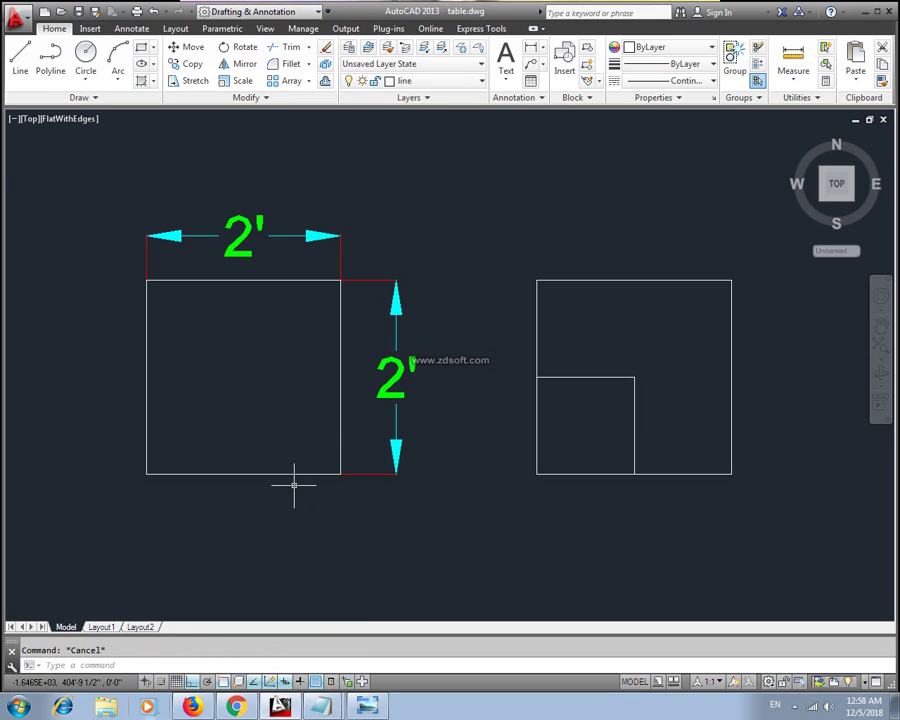
# Remeasure the left square with AREA's Object option: 576.00 sq in, perimeter 8'-0".
pyautogui.write('aa')
pyautogui.press('Return')
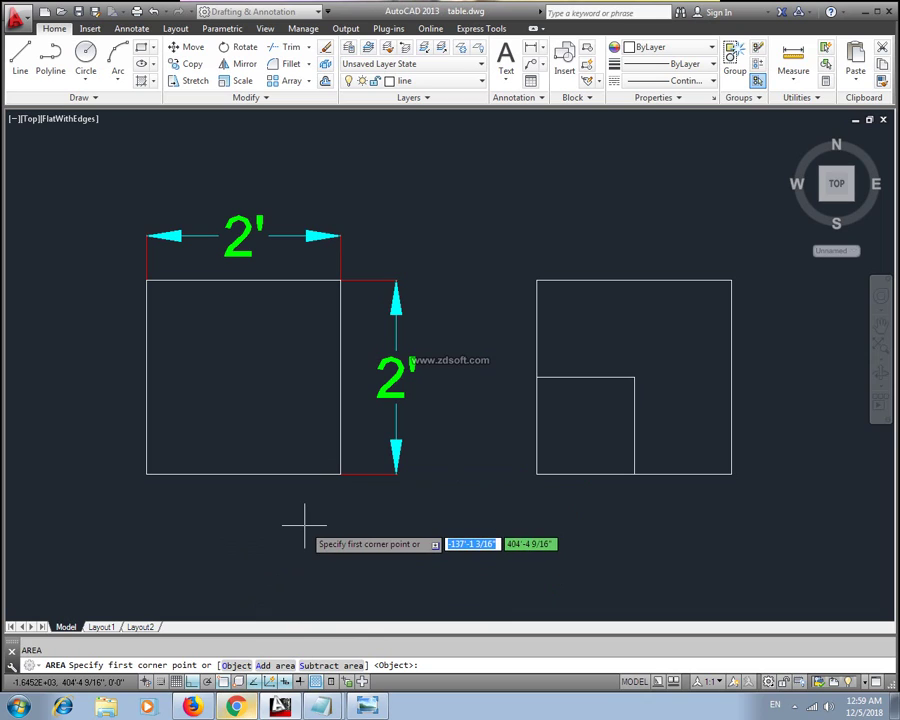
pyautogui.write('o')
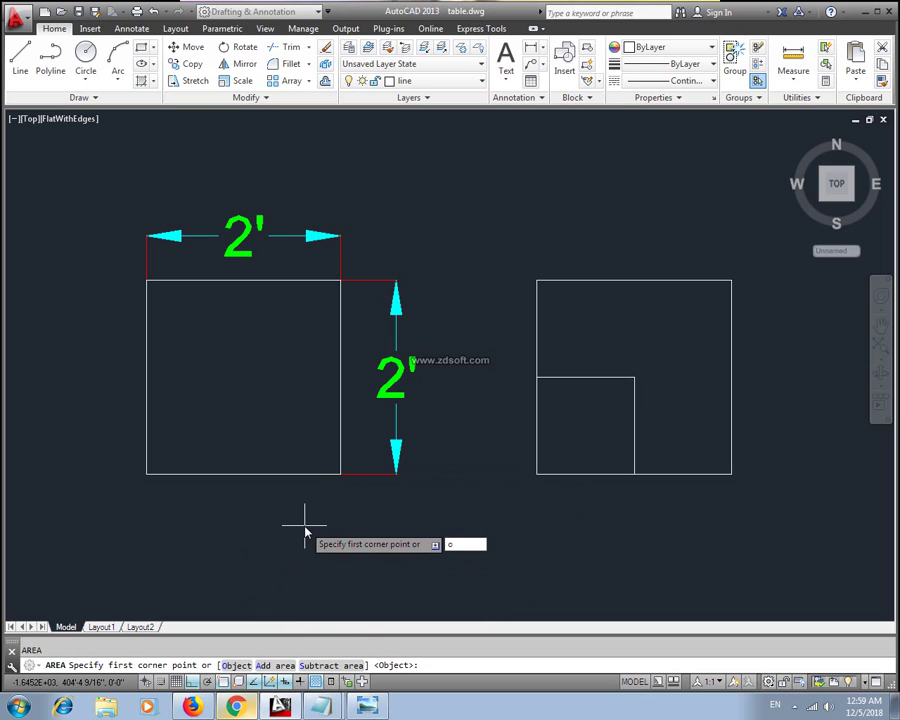
pyautogui.press('Return')
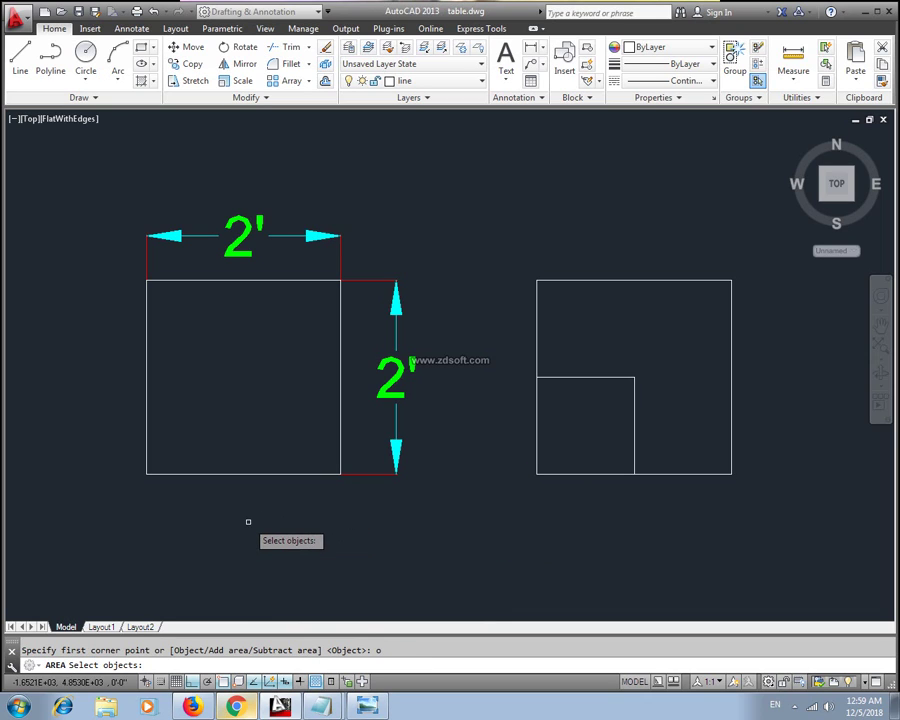
pyautogui.click(204, 280)
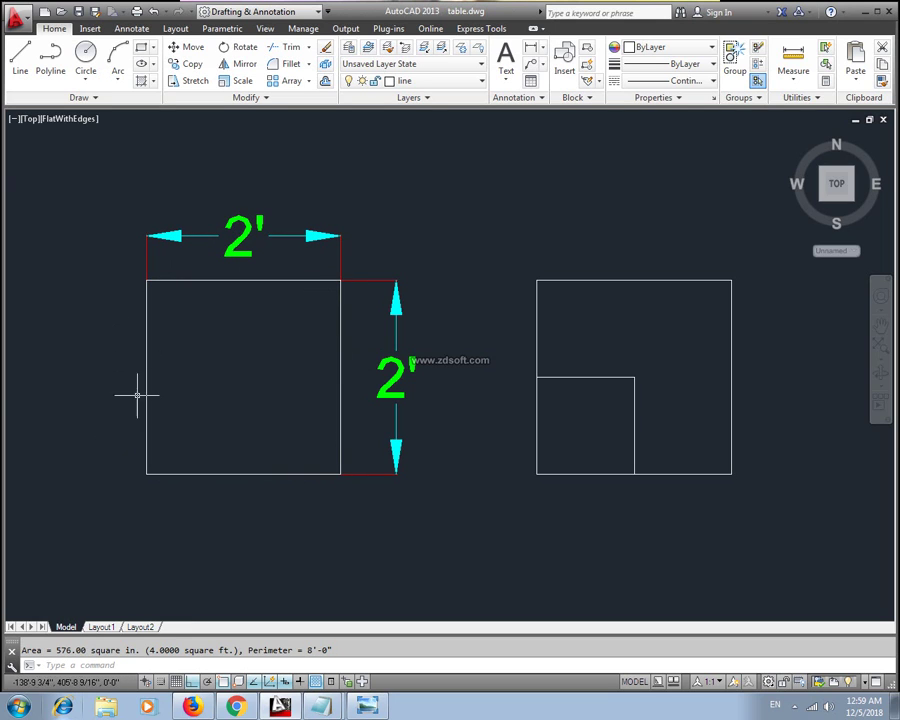
pyautogui.press('Escape')
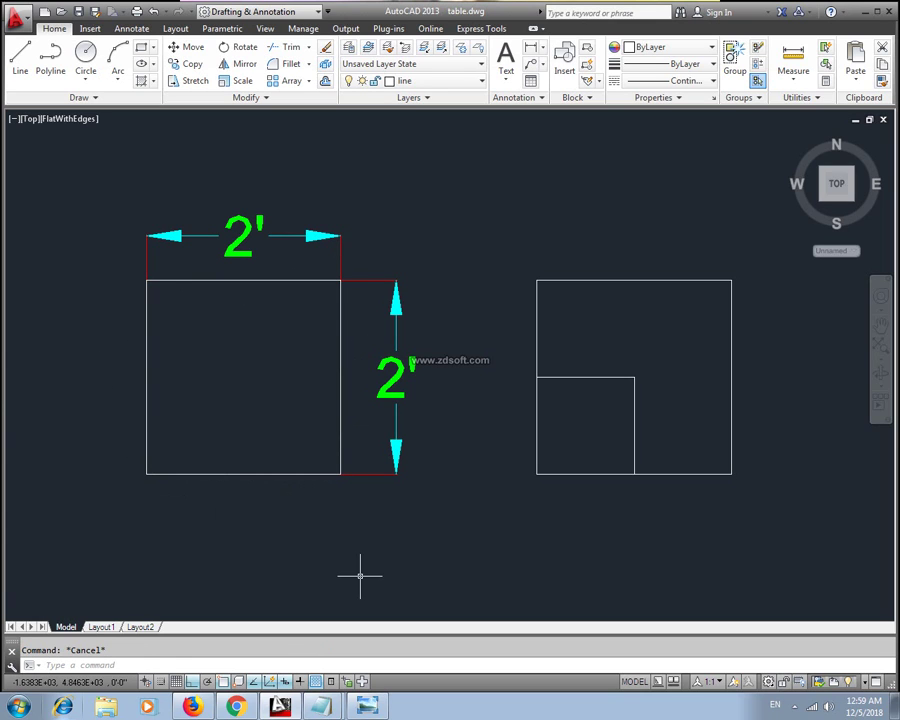
# Add 2' aligned dimensions to the right square's top and right edges.
pyautogui.moveTo(235, 362); pyautogui.dragTo(139, 364, button='middle')
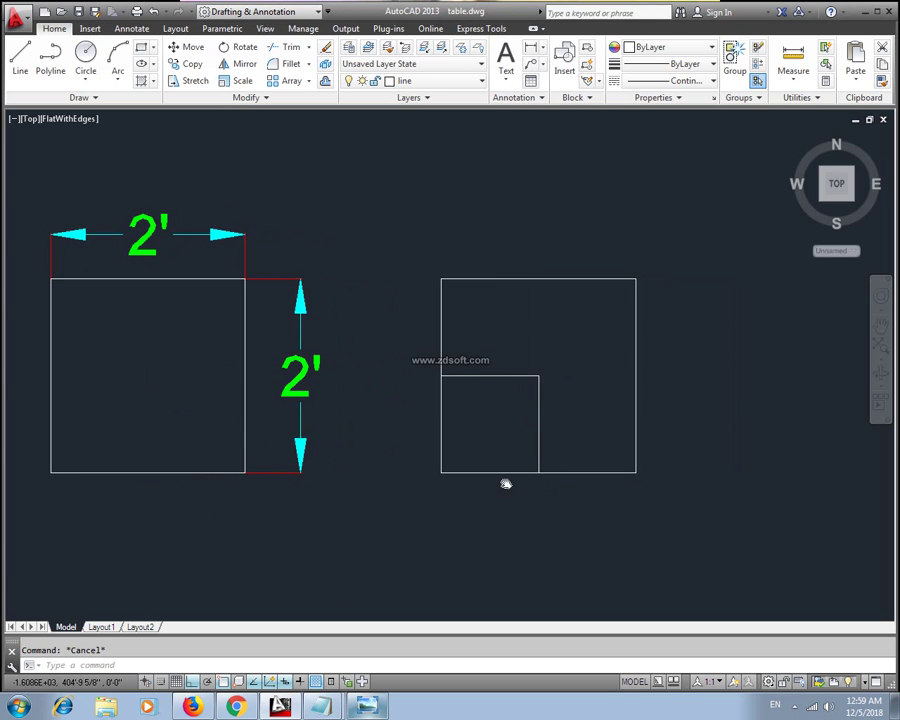
pyautogui.moveTo(504, 482)
pyautogui.mouseDown(button='middle')
pyautogui.moveTo(404, 454)
pyautogui.moveTo(558, 426)
pyautogui.mouseUp(button='middle')
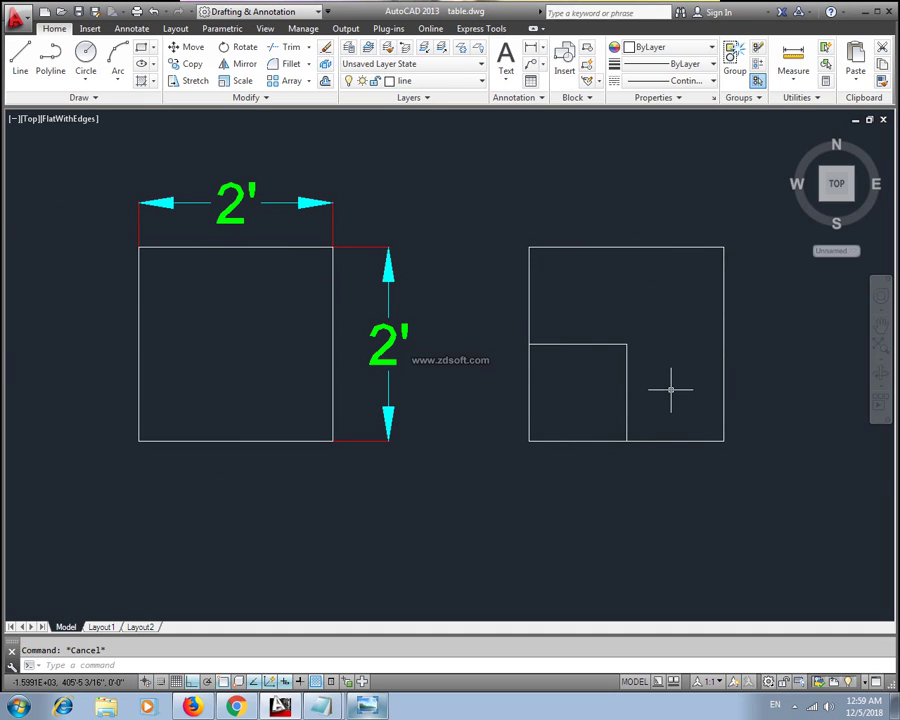
pyautogui.write('dal')
pyautogui.press('Return')
pyautogui.press('Return')
pyautogui.click(652, 246)
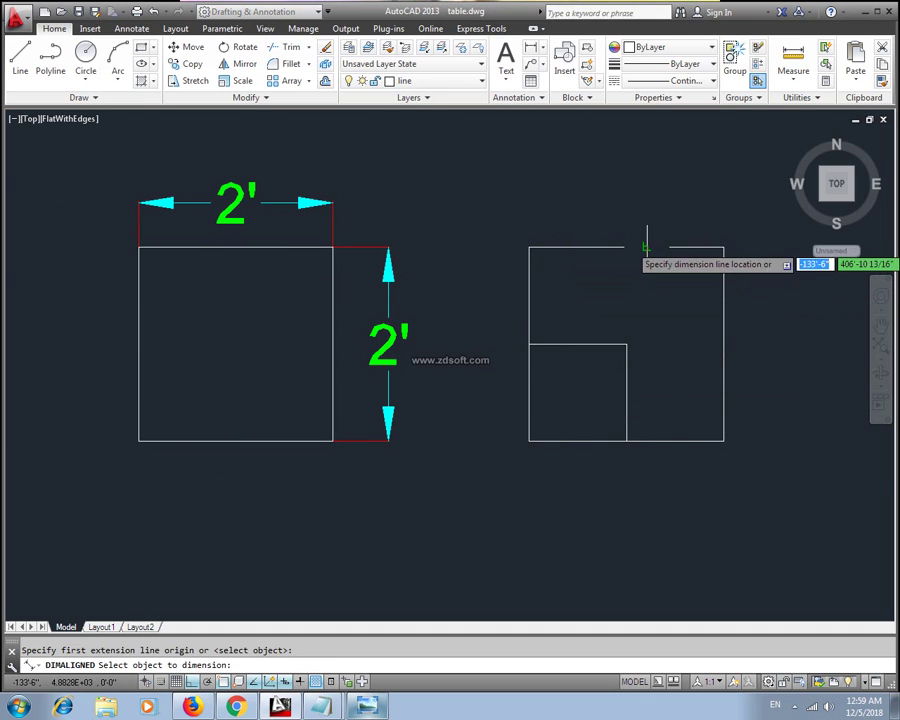
pyautogui.click(645, 204)
pyautogui.press('Escape')
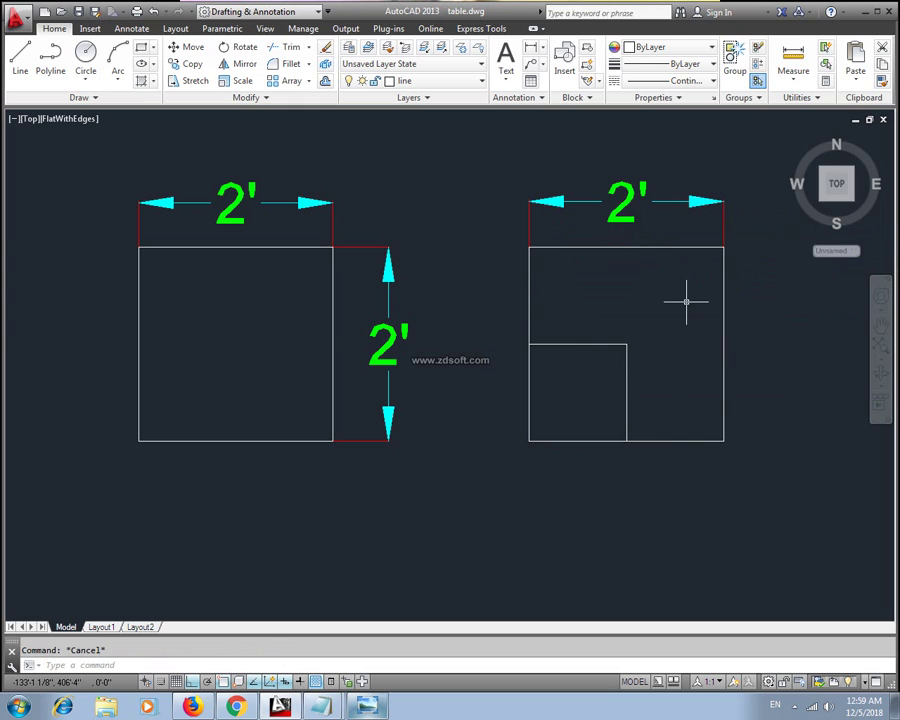
pyautogui.write('dal')
pyautogui.press('Return')
pyautogui.press('Return')
pyautogui.click(725, 315)
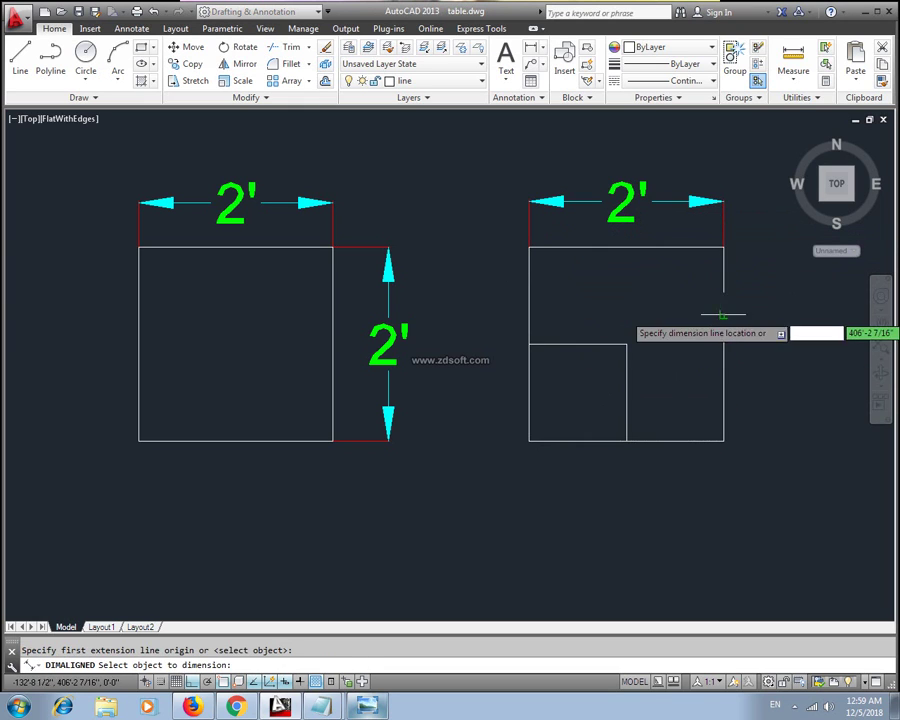
pyautogui.click(795, 330)
# Add a 1' aligned dimension to the small inner square's top edge.
pyautogui.moveTo(727, 371); pyautogui.dragTo(609, 368, button='middle')
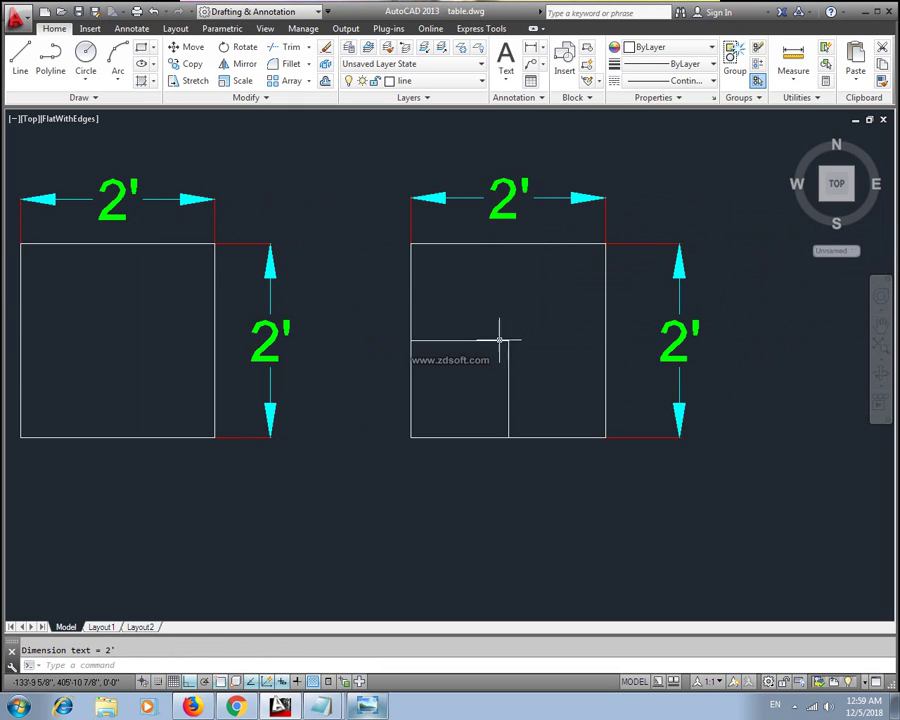
pyautogui.write('dl')
pyautogui.press('Return')
pyautogui.press('Return')
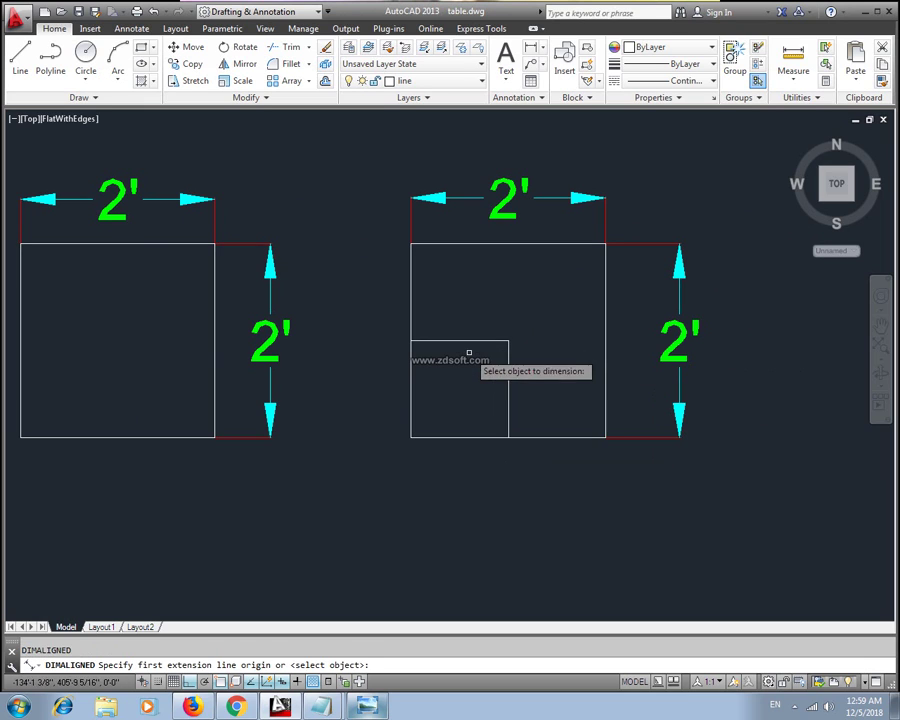
pyautogui.click(458, 341)
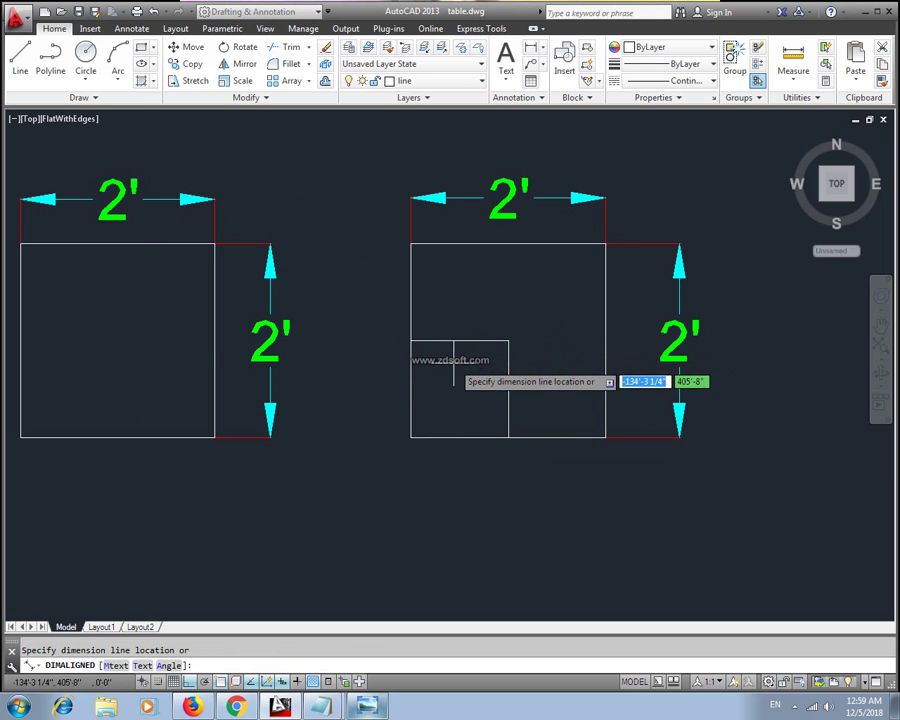
pyautogui.click(453, 373)
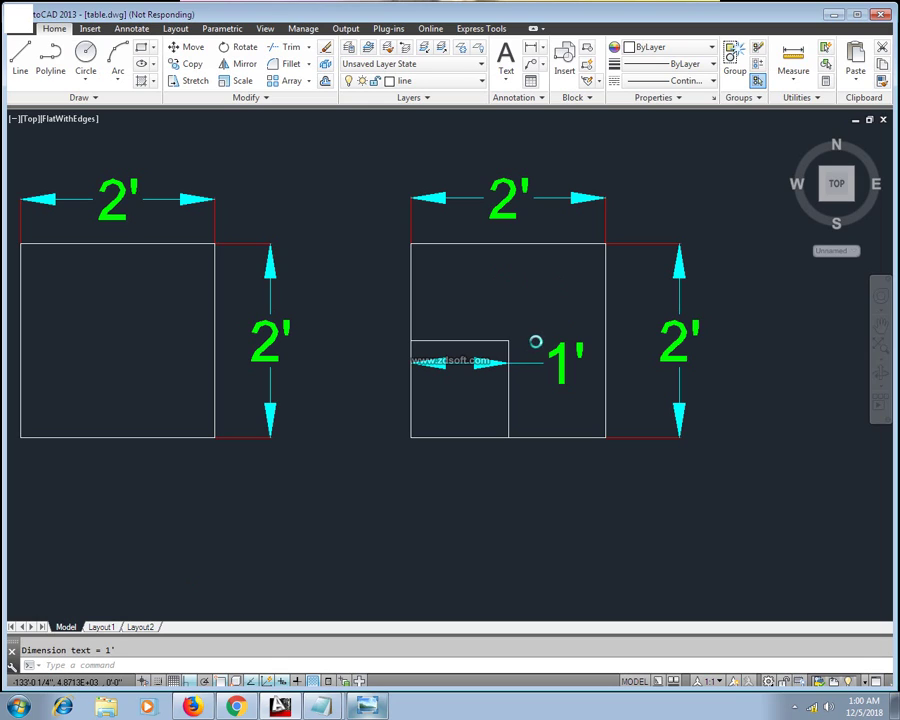
pyautogui.click(795, 707)
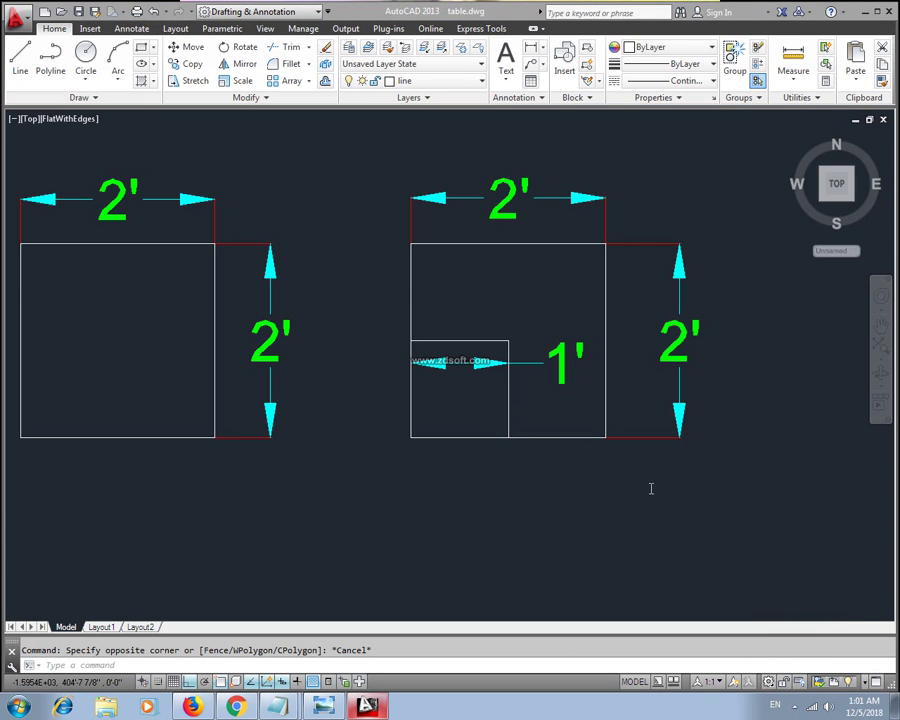
# Delete the 1' dimension from the small inner square.
pyautogui.moveTo(569, 311); pyautogui.dragTo(566, 335, button='middle')
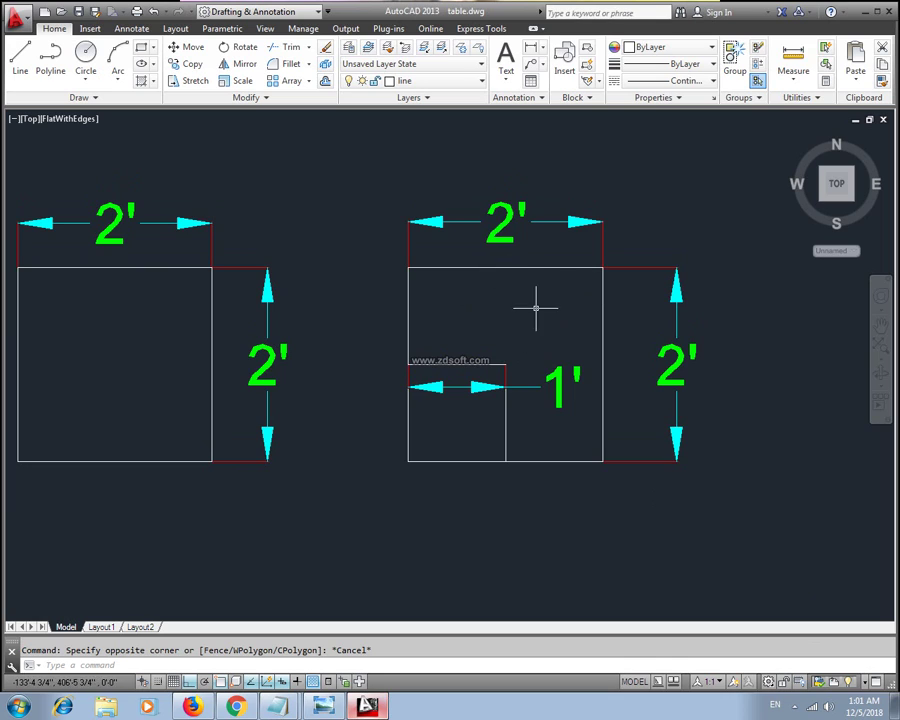
pyautogui.click(484, 388)
pyautogui.press('Delete')
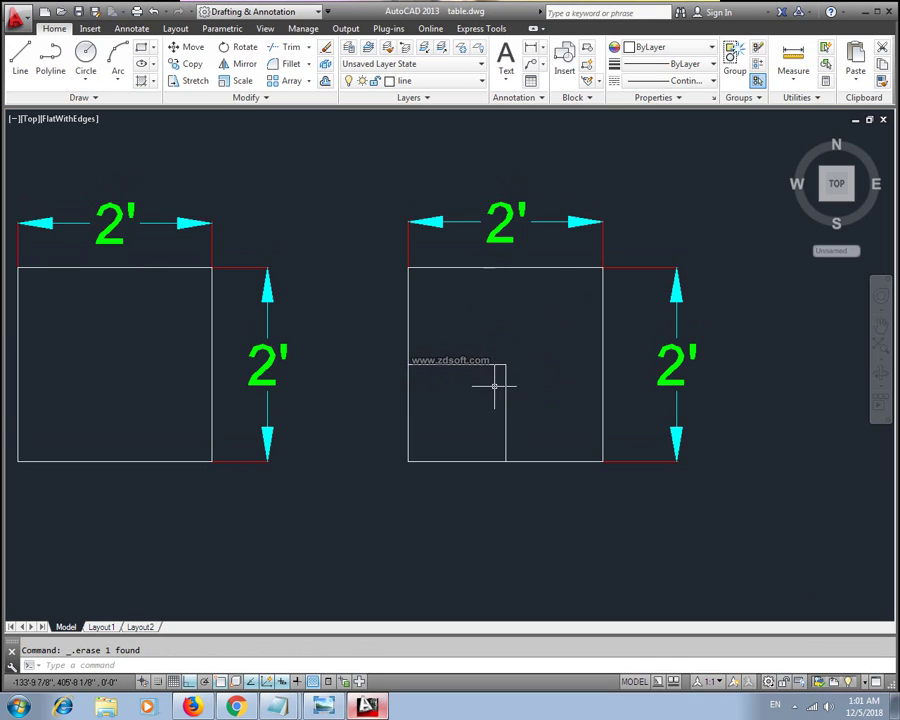
pyautogui.press('Escape')
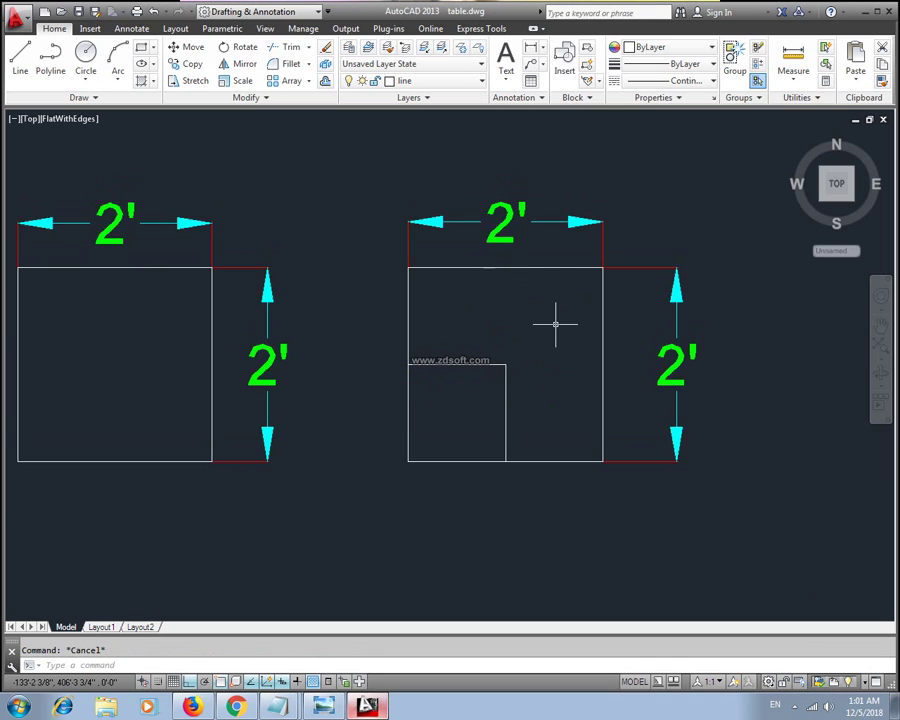
pyautogui.write('g')
pyautogui.press('Return')
pyautogui.press('Escape')
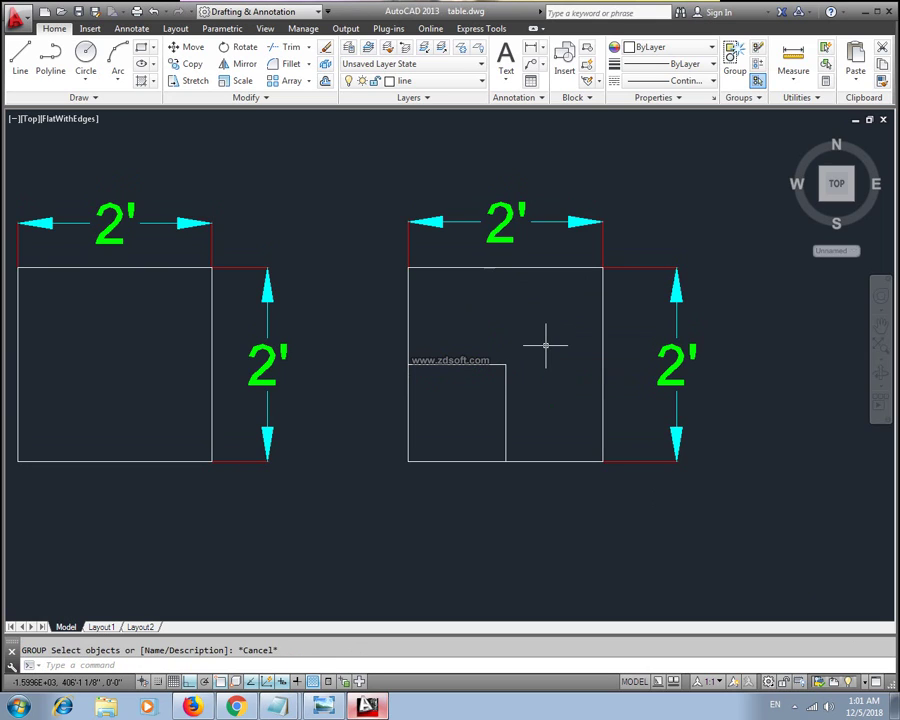
pyautogui.write('h')
pyautogui.press('Return')
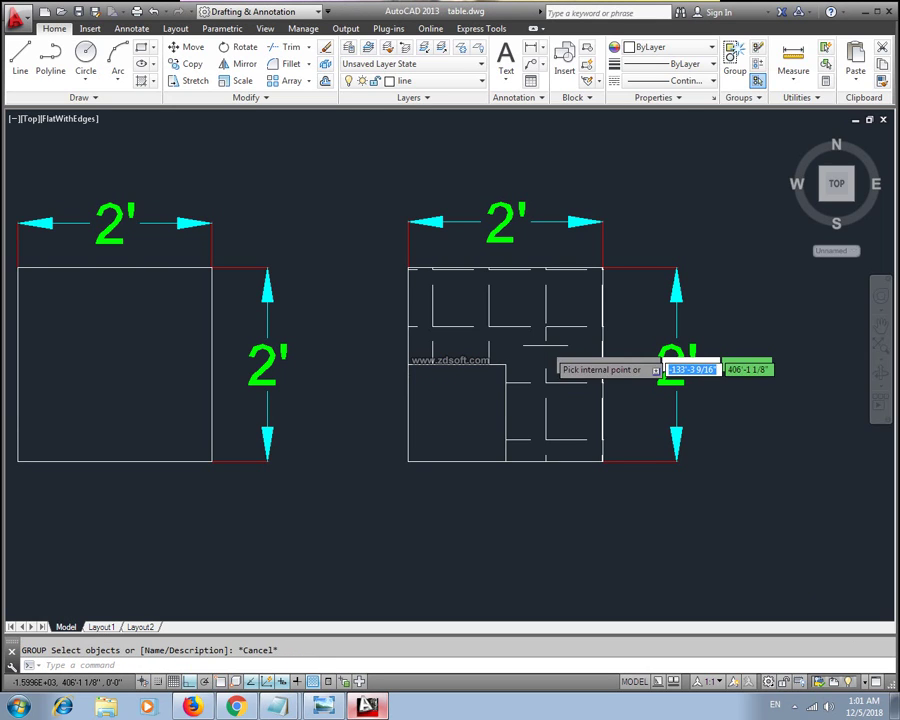
pyautogui.press('Escape')
# Hatch the right square's L-shaped region with the ANSI31 pattern and check it.
pyautogui.write('ha')
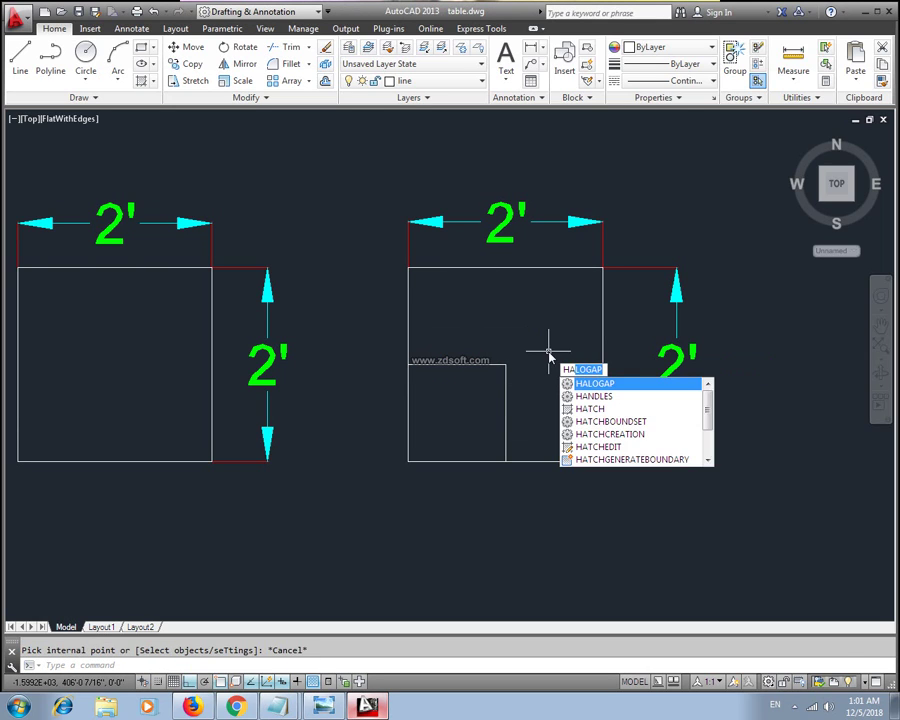
pyautogui.write('tch')
pyautogui.press('Return')
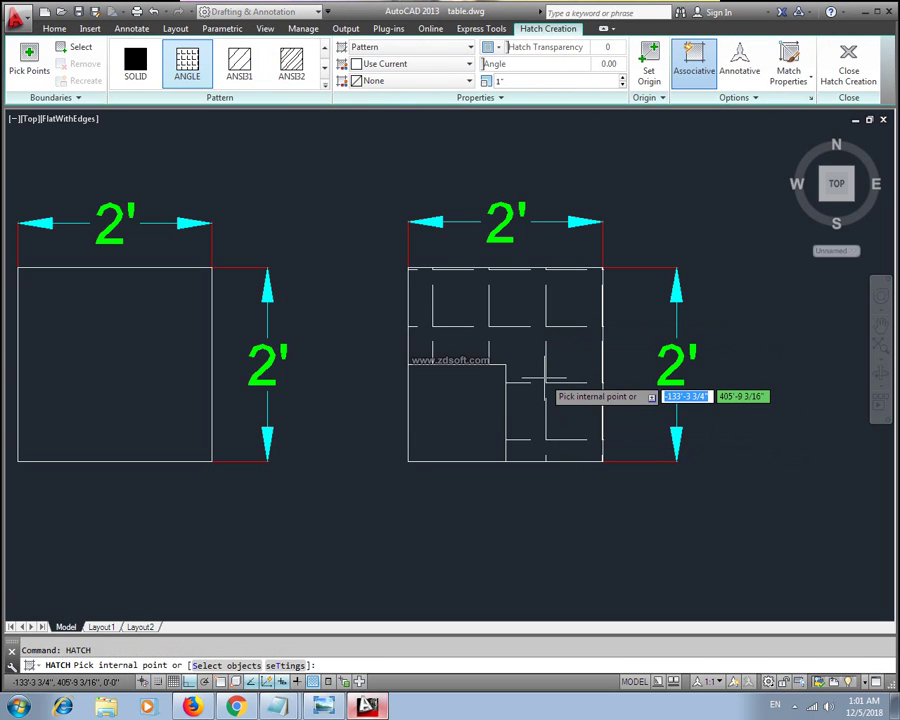
pyautogui.click(252, 73)
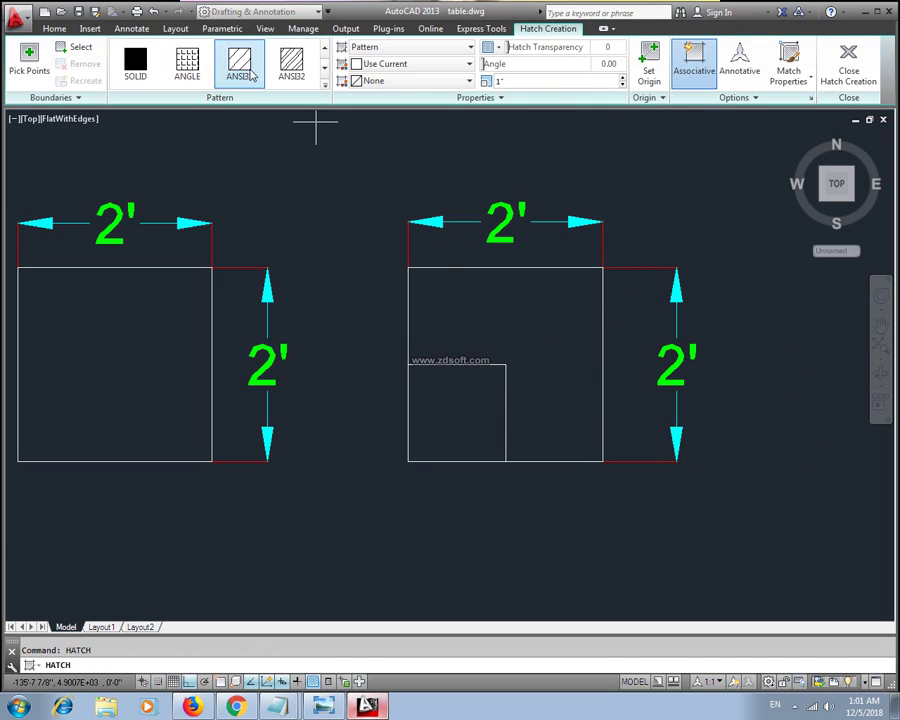
pyautogui.click(517, 321)
pyautogui.press('Escape')
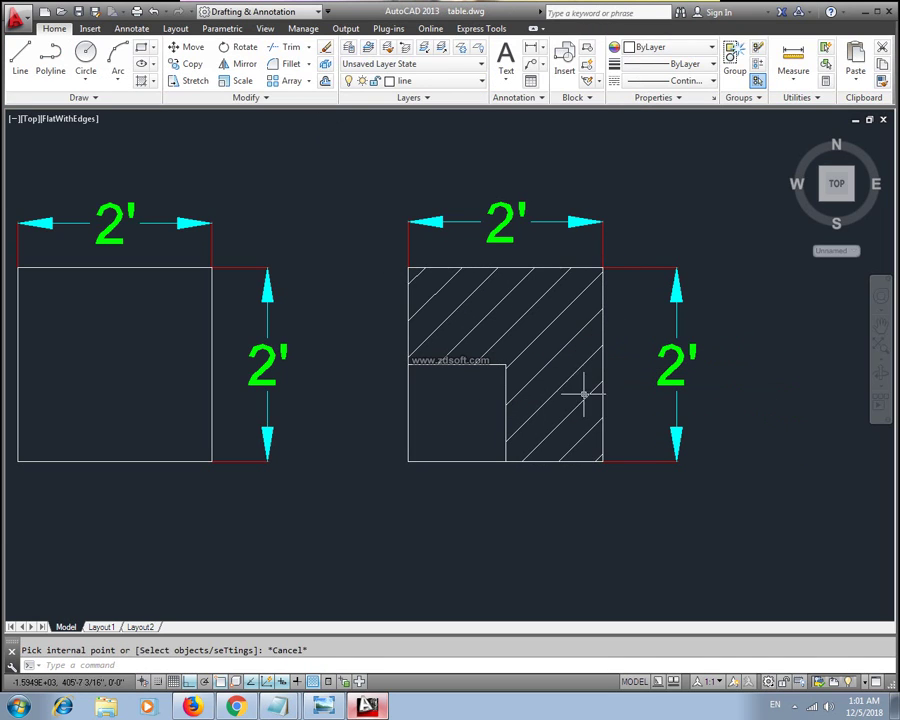
pyautogui.scroll(2, 568, 391)
pyautogui.scroll(2, 562, 388)
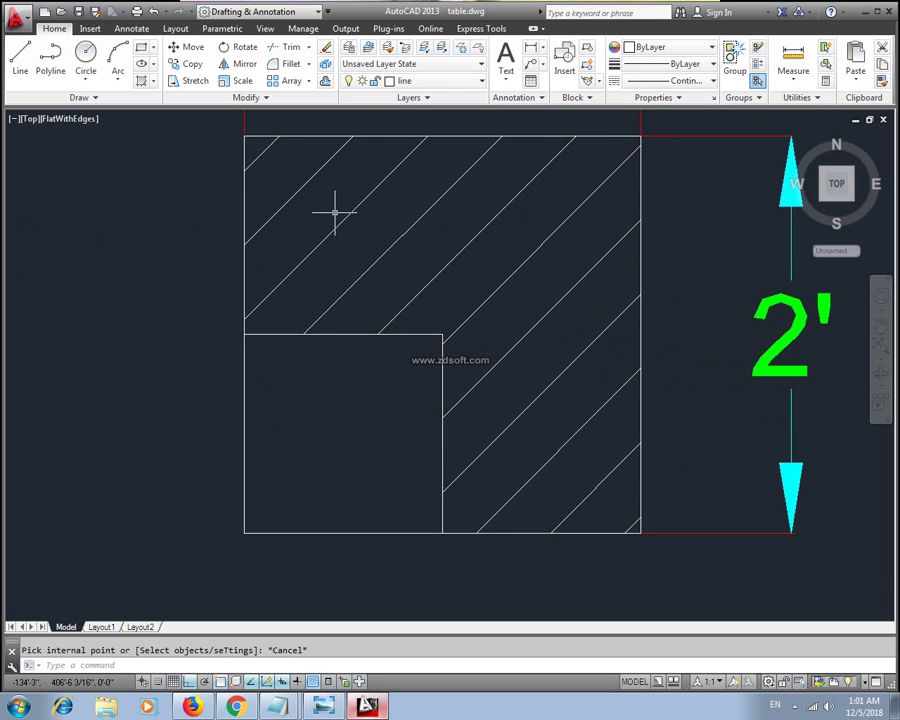
pyautogui.scroll(-2, 470, 383)
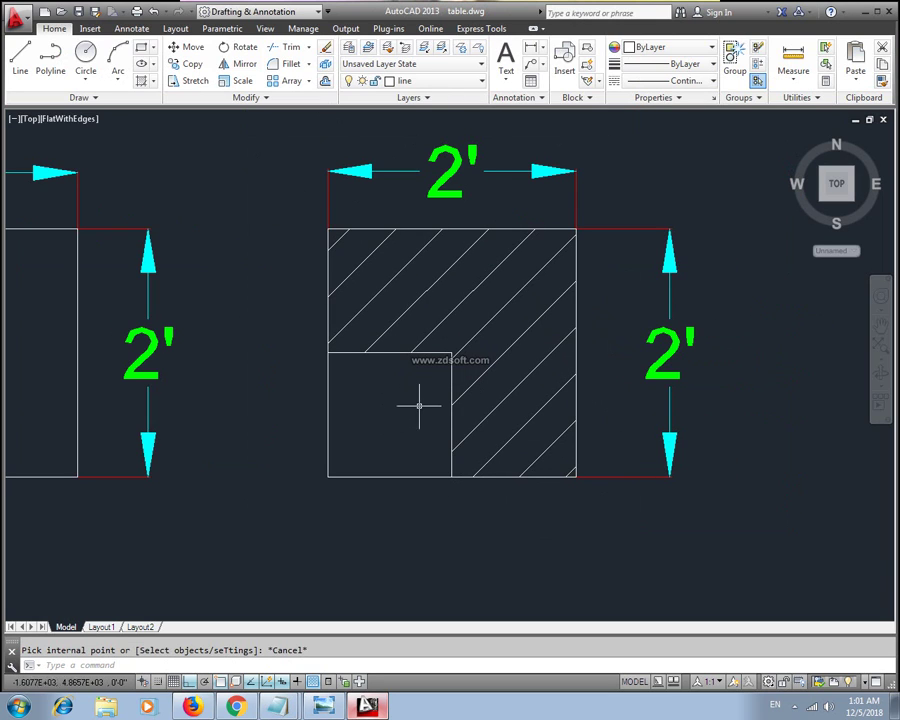
pyautogui.moveTo(416, 404); pyautogui.dragTo(333, 388, button='middle')
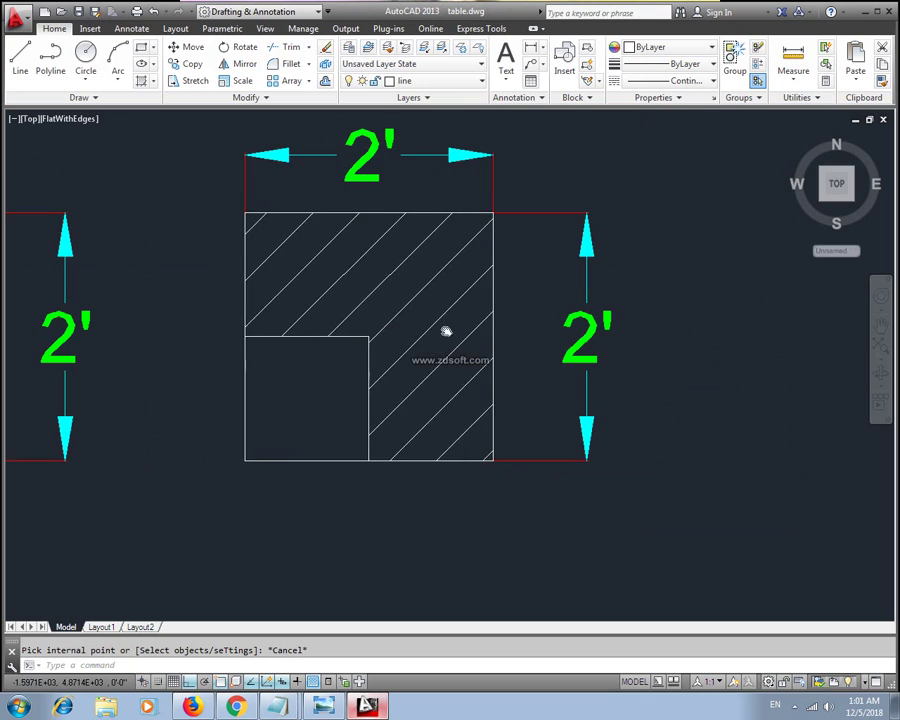
pyautogui.click(327, 261)
pyautogui.press('Escape')
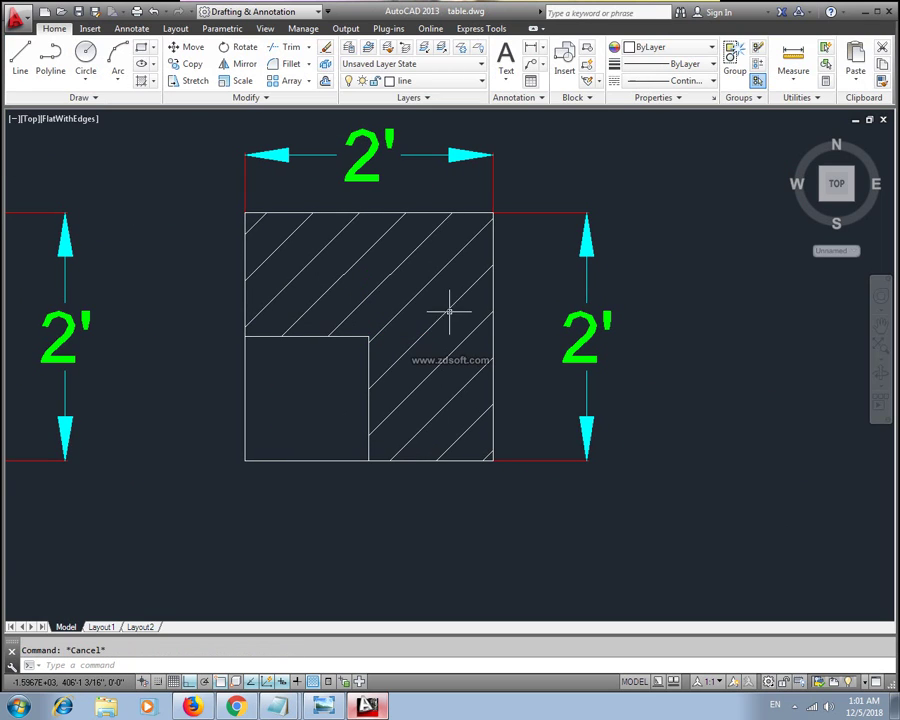
pyautogui.moveTo(524, 420); pyautogui.dragTo(588, 415, button='middle')
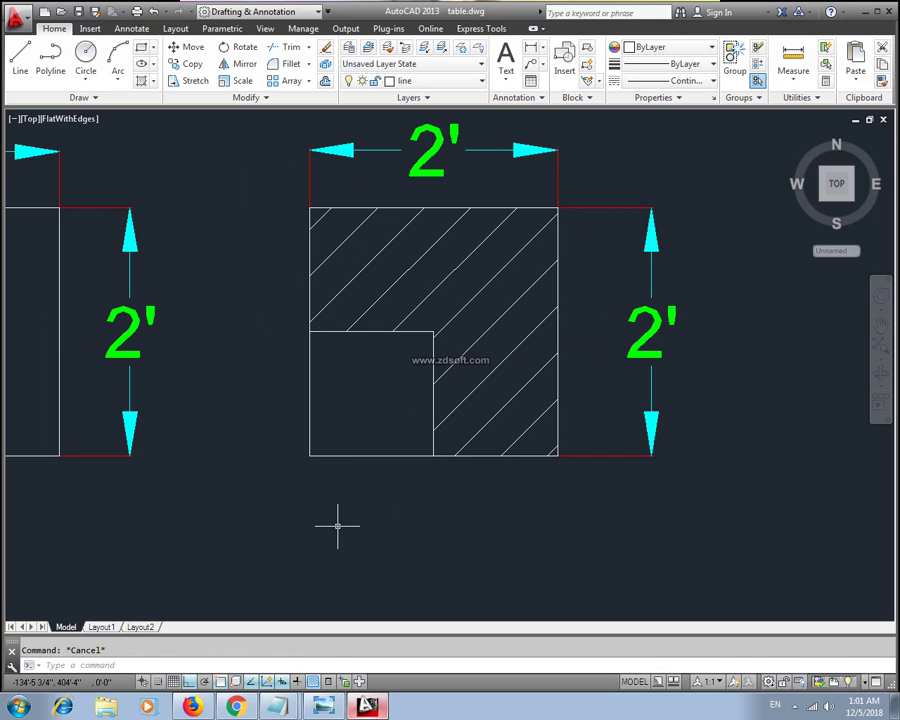
# Start an AREA Add total and add the whole right square: 576.00 sq in.
pyautogui.write('AA')
pyautogui.press('Return')
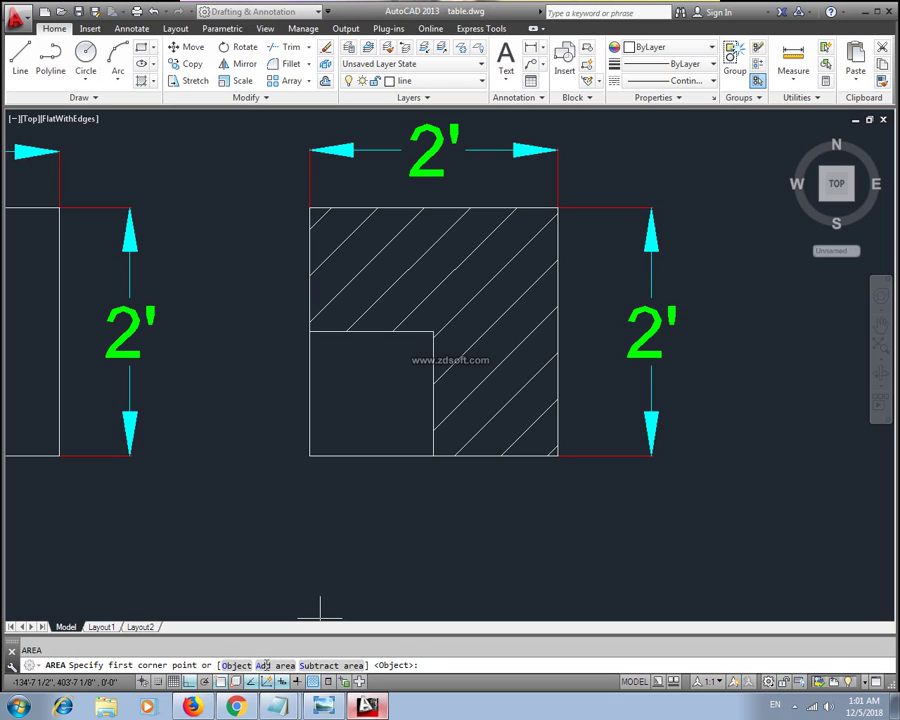
pyautogui.click(266, 667)
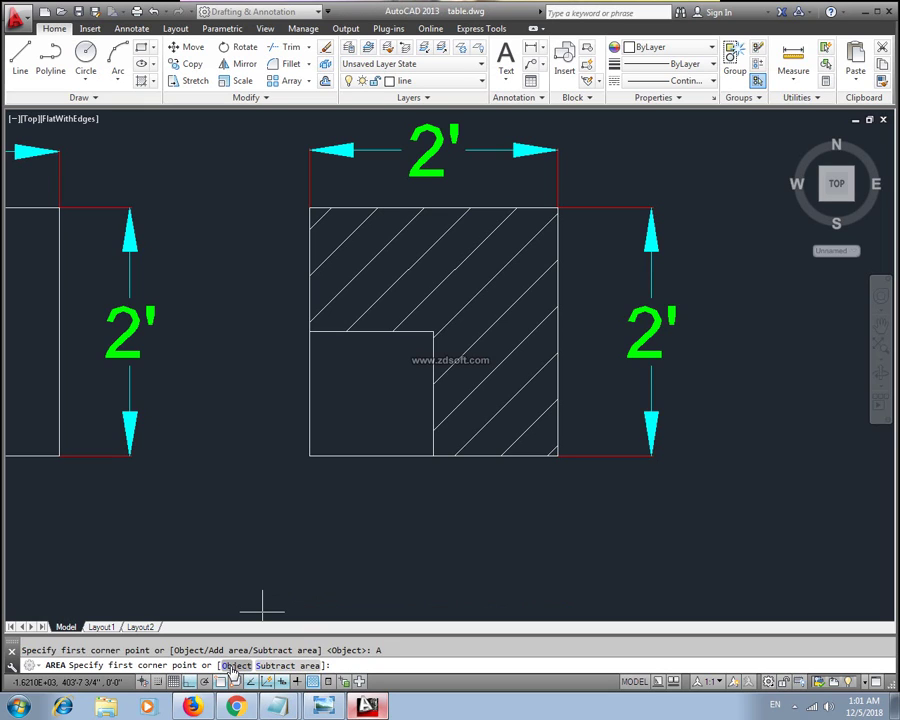
pyautogui.click(236, 667)
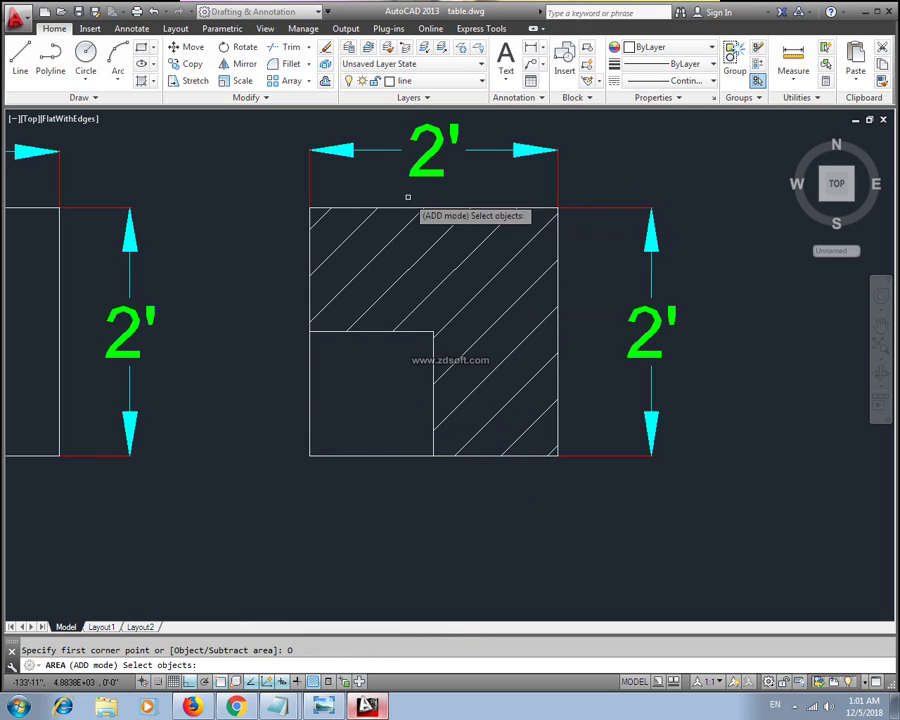
pyautogui.click(530, 207)
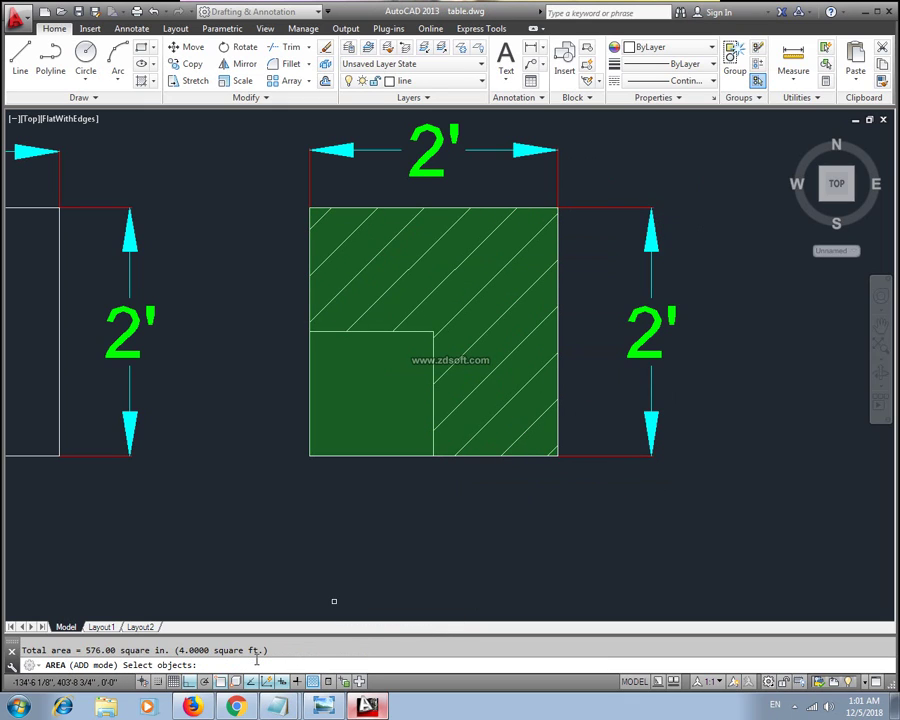
pyautogui.press('Return')
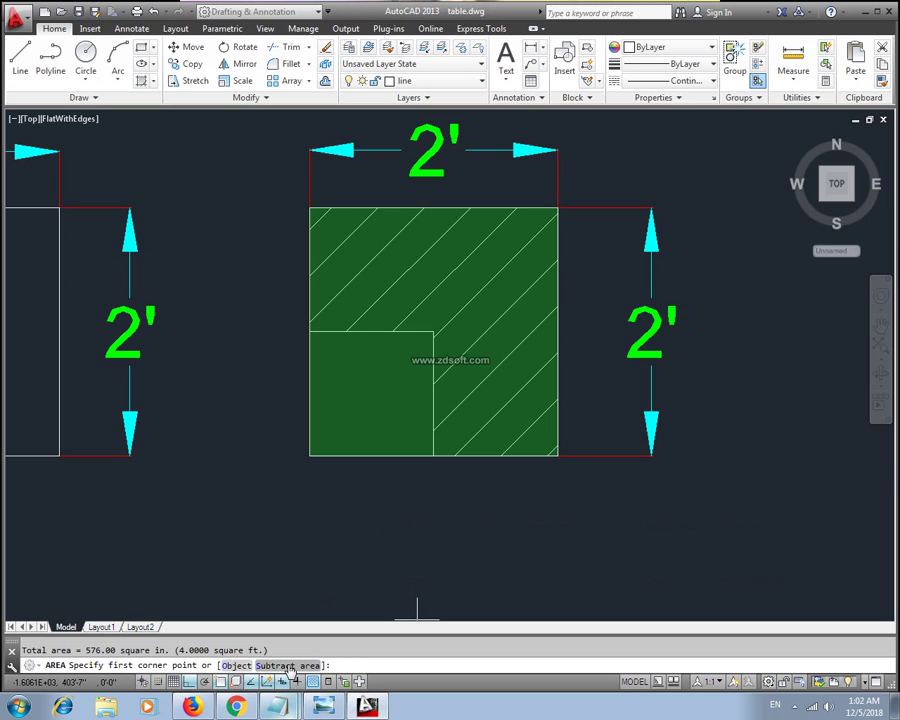
# Subtract the 1' inner square object, leaving a 432.00 sq in (3 sq ft) total.
pyautogui.click(290, 665)
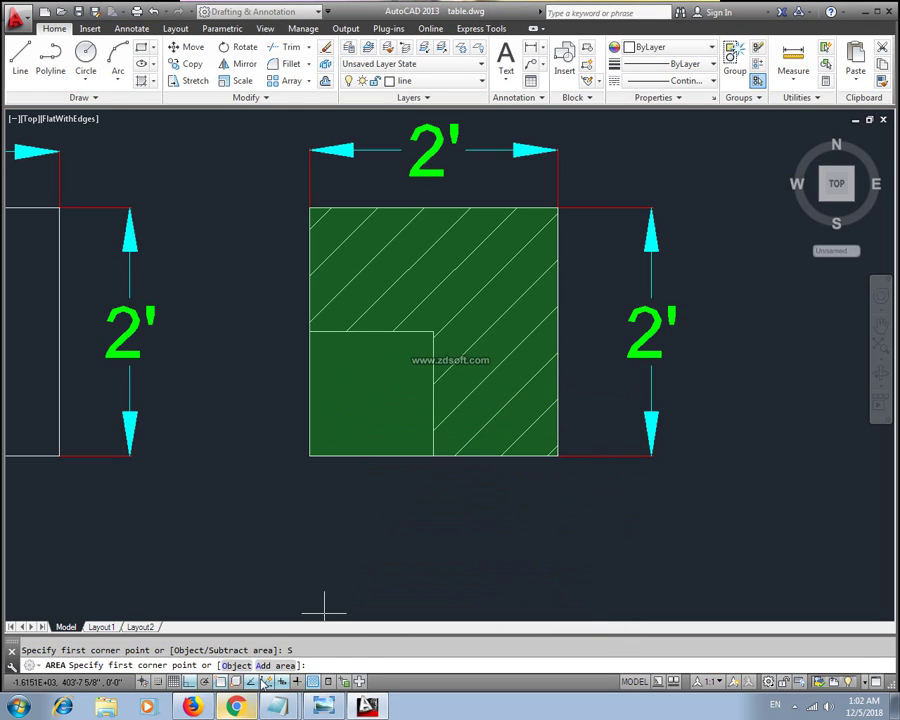
pyautogui.write('o')
pyautogui.press('Return')
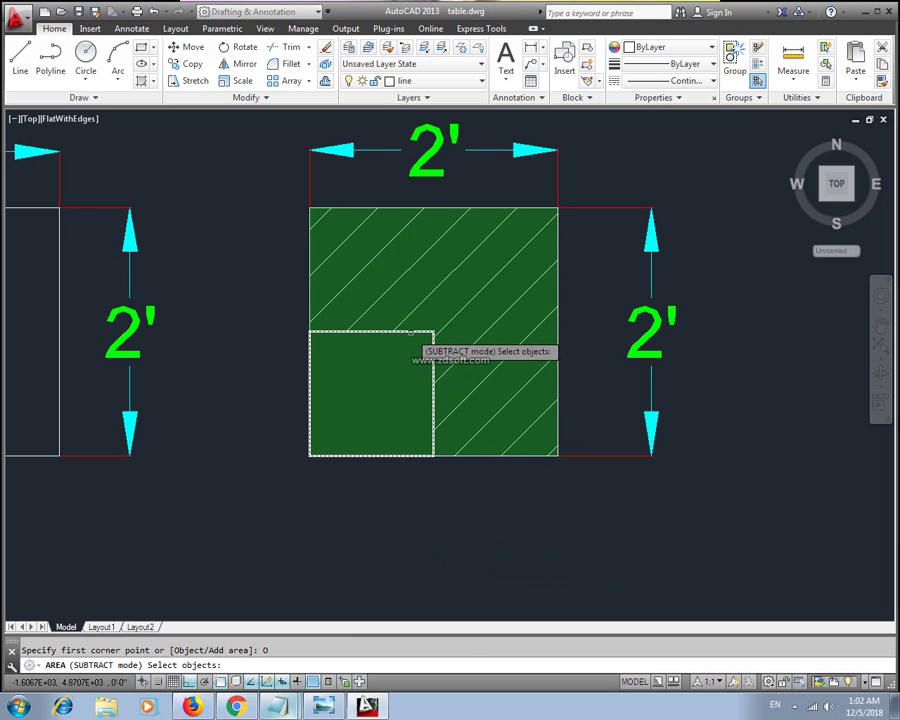
pyautogui.click(411, 332)
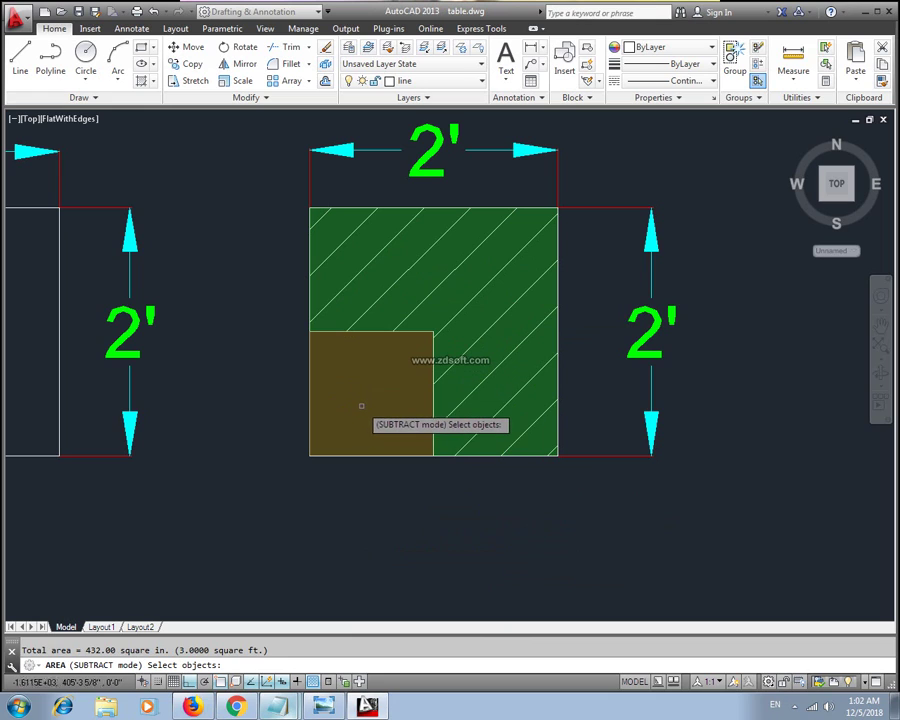
pyautogui.press('Return')
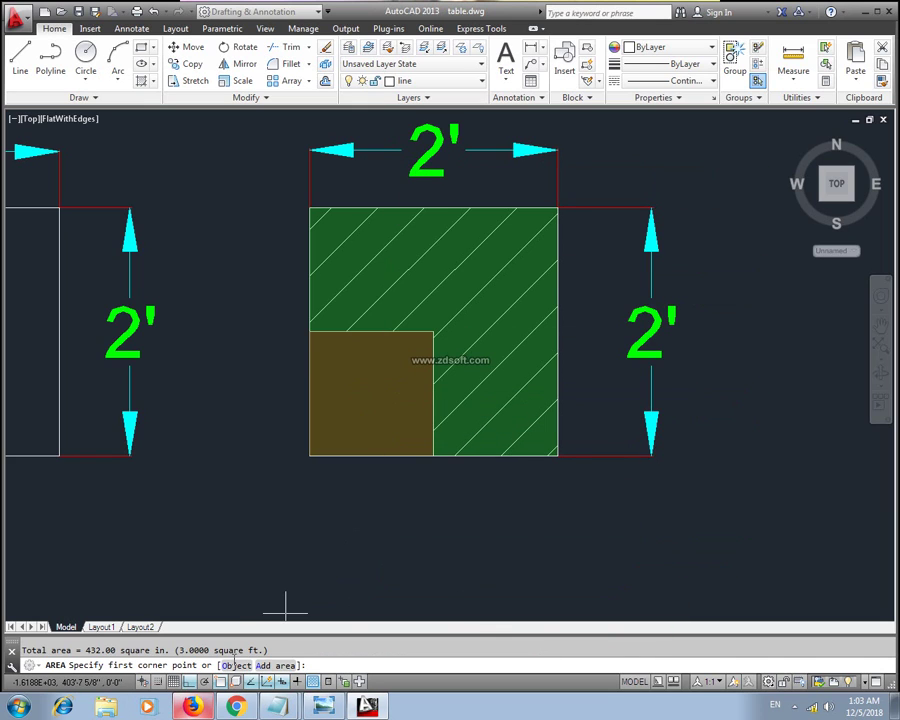
pyautogui.moveTo(268, 650)
pyautogui.mouseDown()
pyautogui.moveTo(68, 650)
pyautogui.moveTo(190, 650)
pyautogui.moveTo(95, 650)
pyautogui.mouseUp()
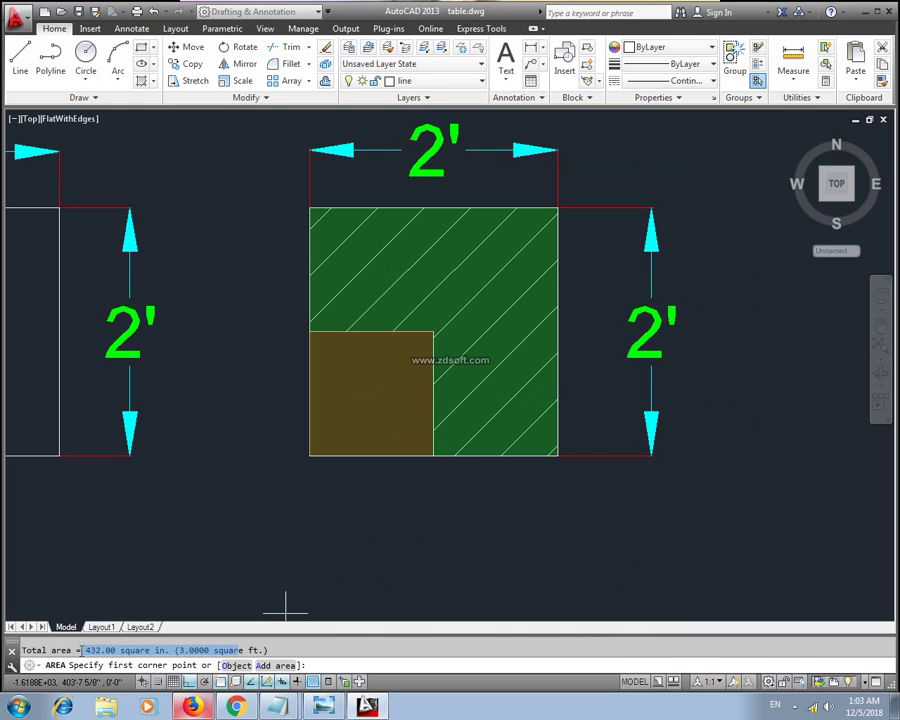
pyautogui.click(205, 652)
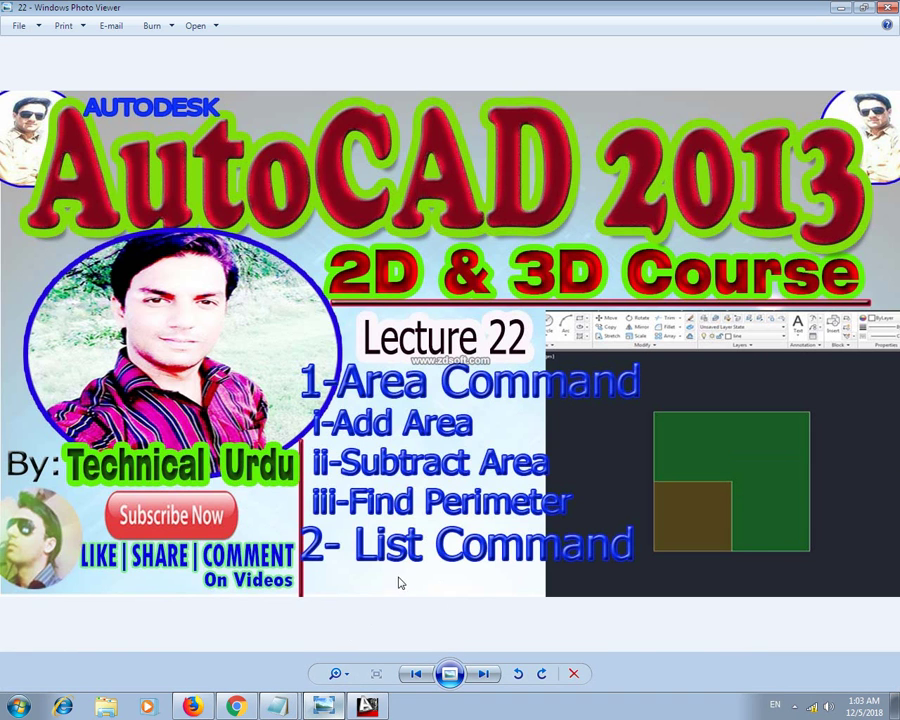
# Hide the lecture title image and dismiss the system tray popup.
pyautogui.click(843, 10)
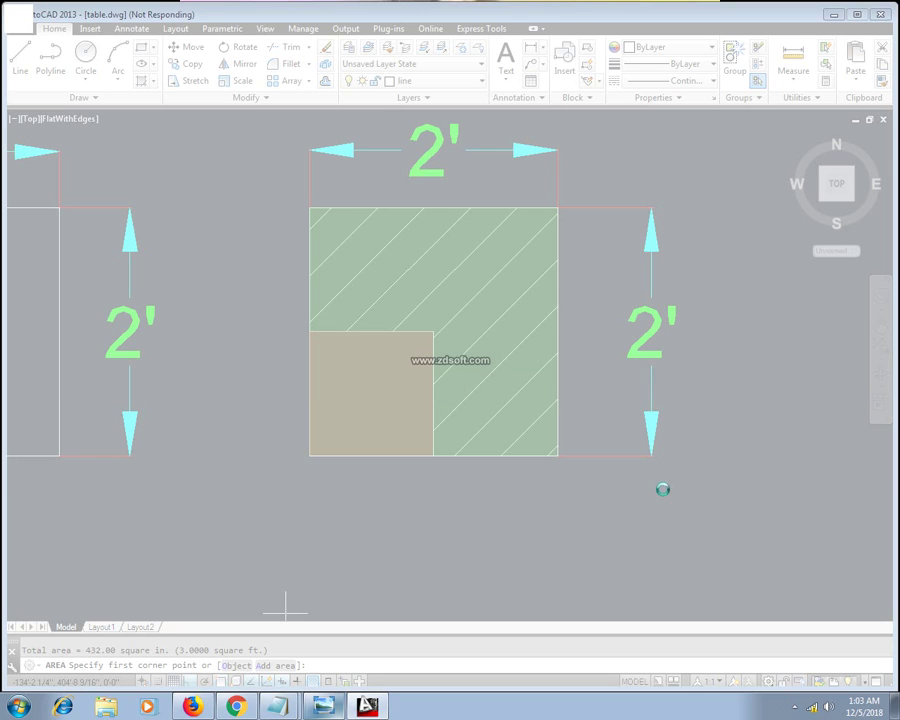
pyautogui.click(797, 707)
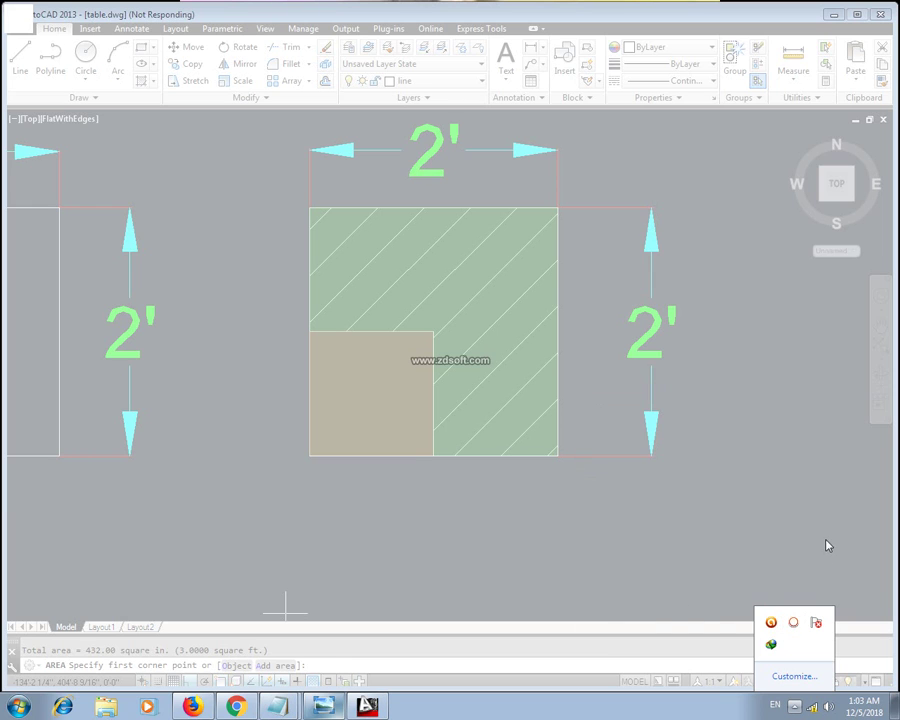
pyautogui.click(800, 550)
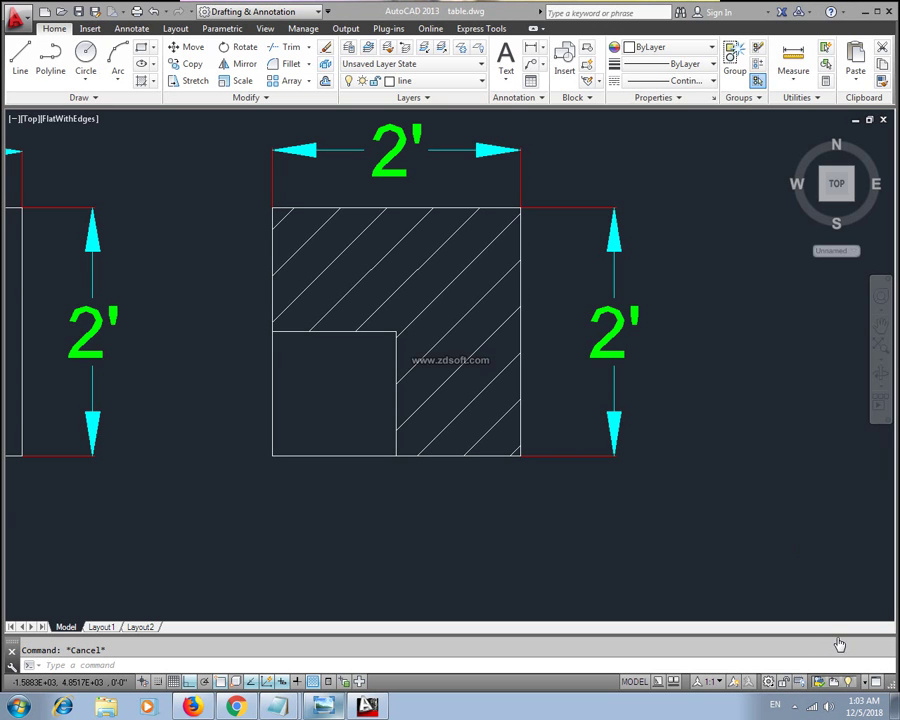
# LIST the unhatched left square, showing area 576.00 sq in and perimeter 8'-0".
pyautogui.scroll(-2, 459, 446)
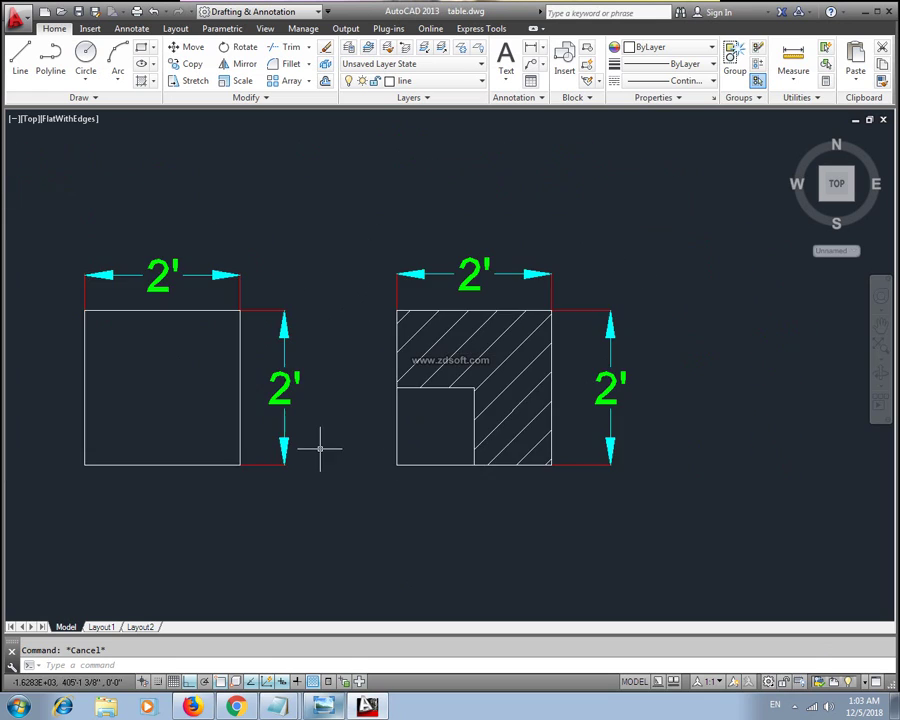
pyautogui.moveTo(321, 452)
pyautogui.mouseDown(button='middle')
pyautogui.moveTo(411, 444)
pyautogui.moveTo(383, 399)
pyautogui.moveTo(334, 380)
pyautogui.mouseUp(button='middle')
pyautogui.scroll(2, 411, 444)
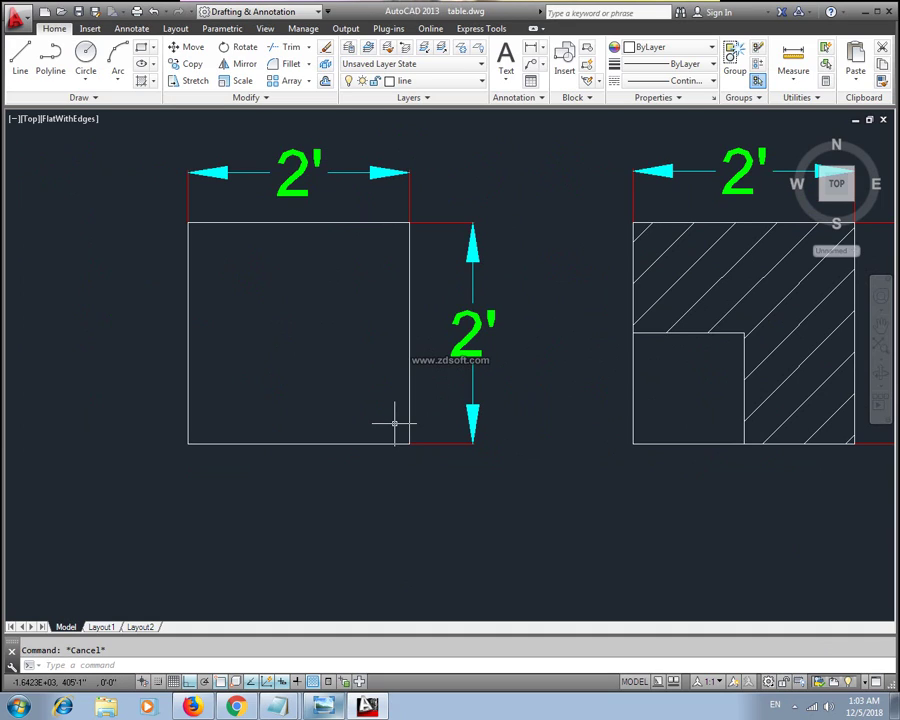
pyautogui.write('LIS')
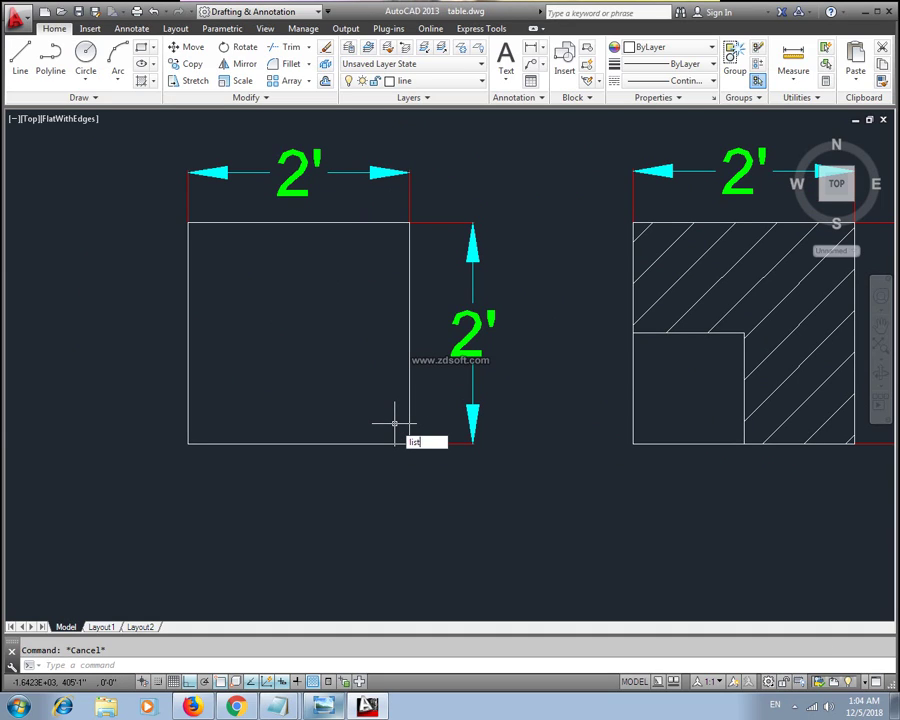
pyautogui.write('T')
pyautogui.press('Return')
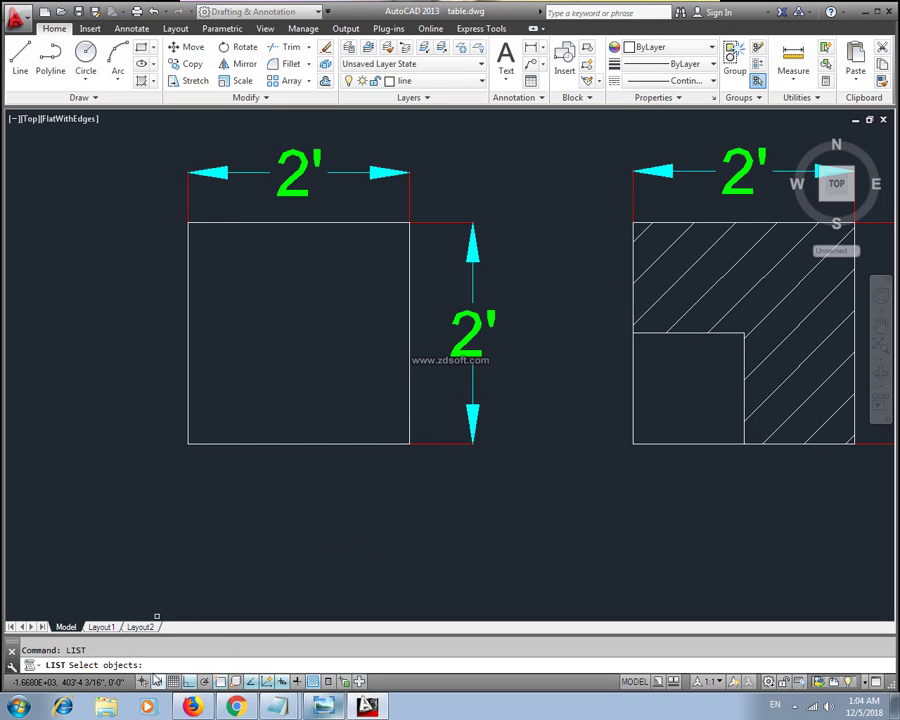
pyautogui.click(259, 222)
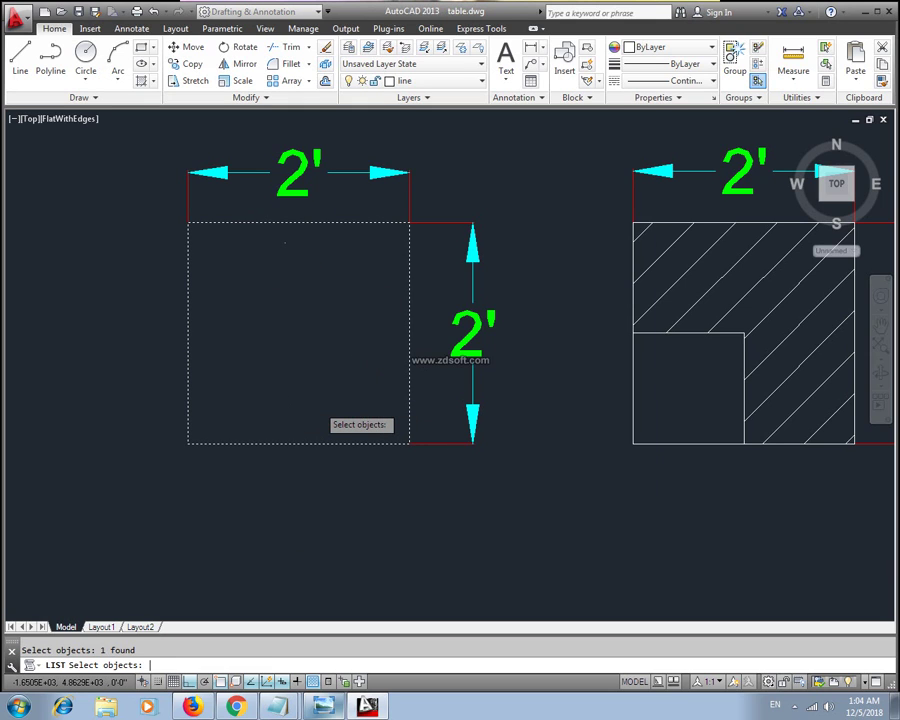
pyautogui.press('Return')
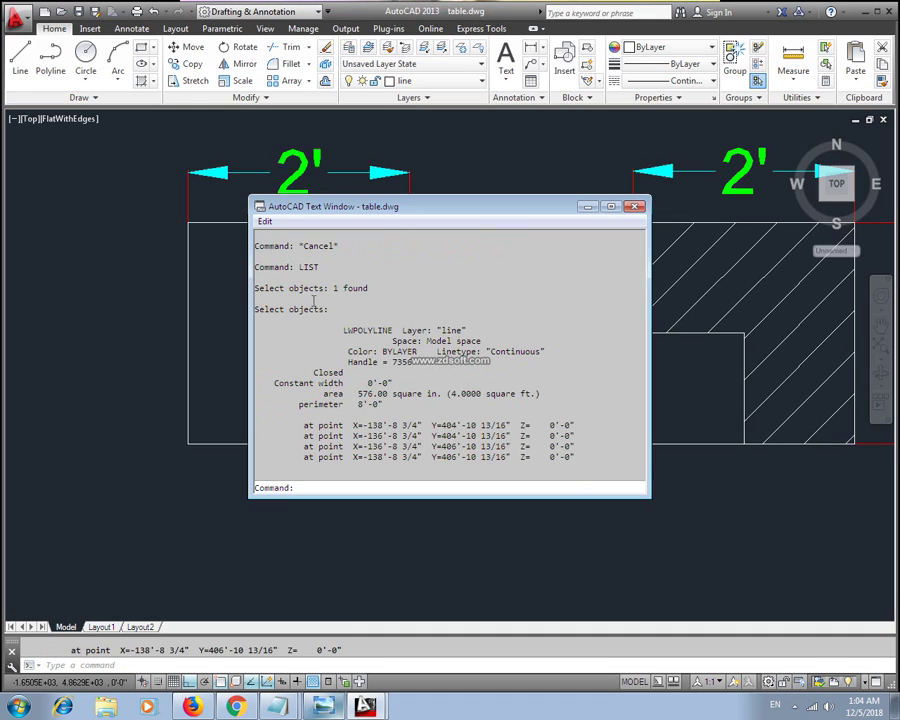
pyautogui.moveTo(368, 289); pyautogui.dragTo(299, 289)
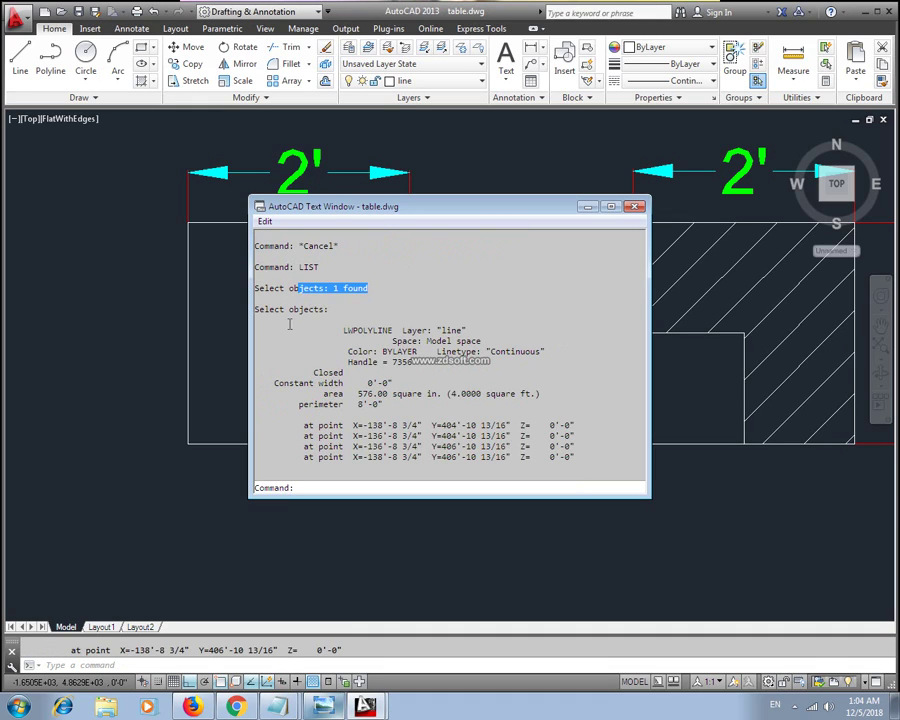
pyautogui.click(365, 341)
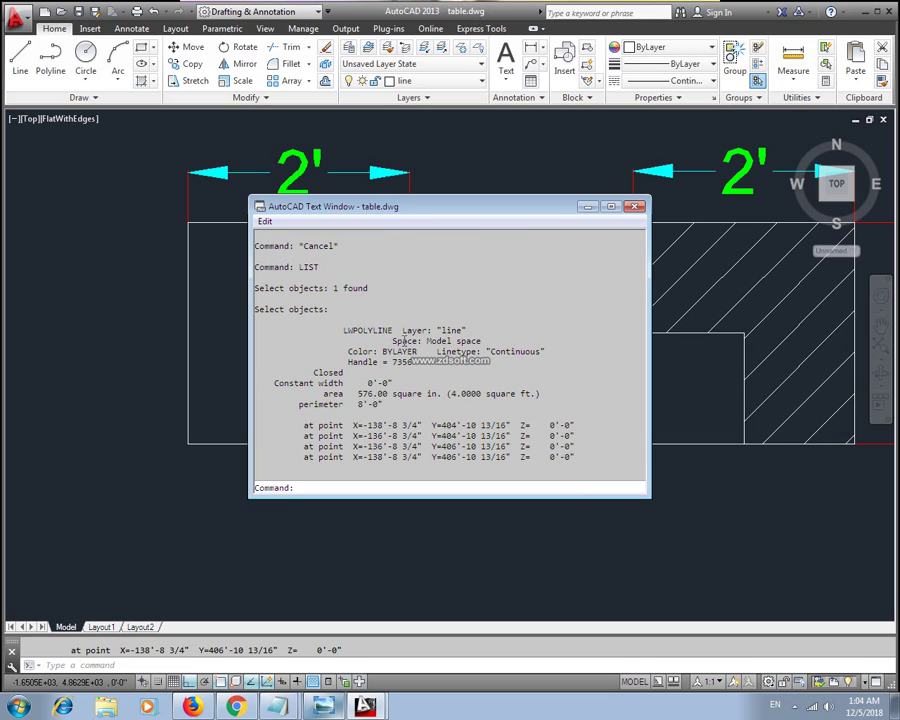
pyautogui.moveTo(424, 331); pyautogui.dragTo(466, 331)
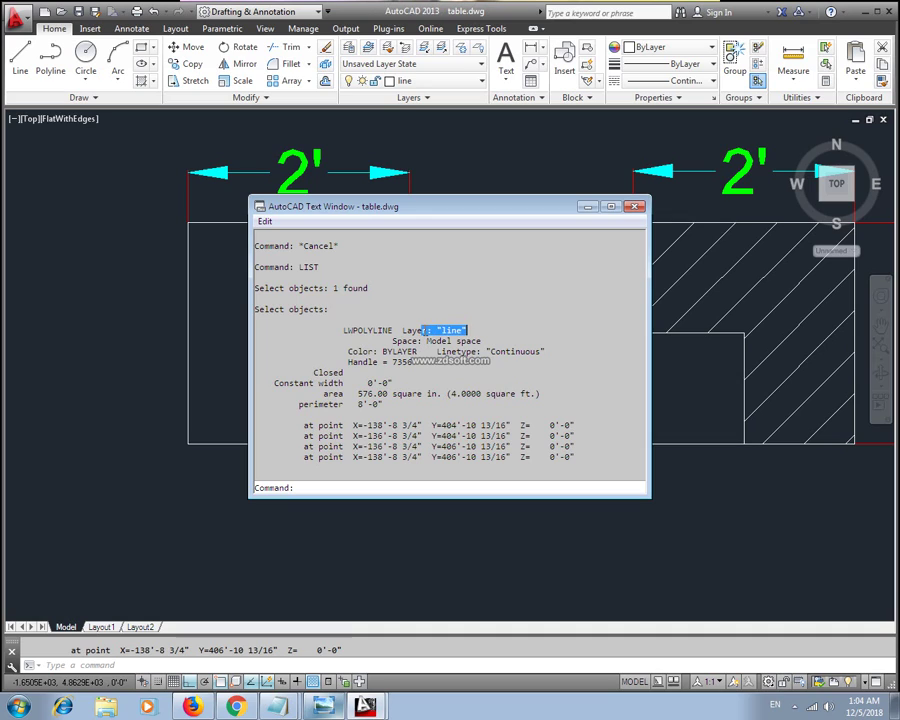
pyautogui.click(422, 351)
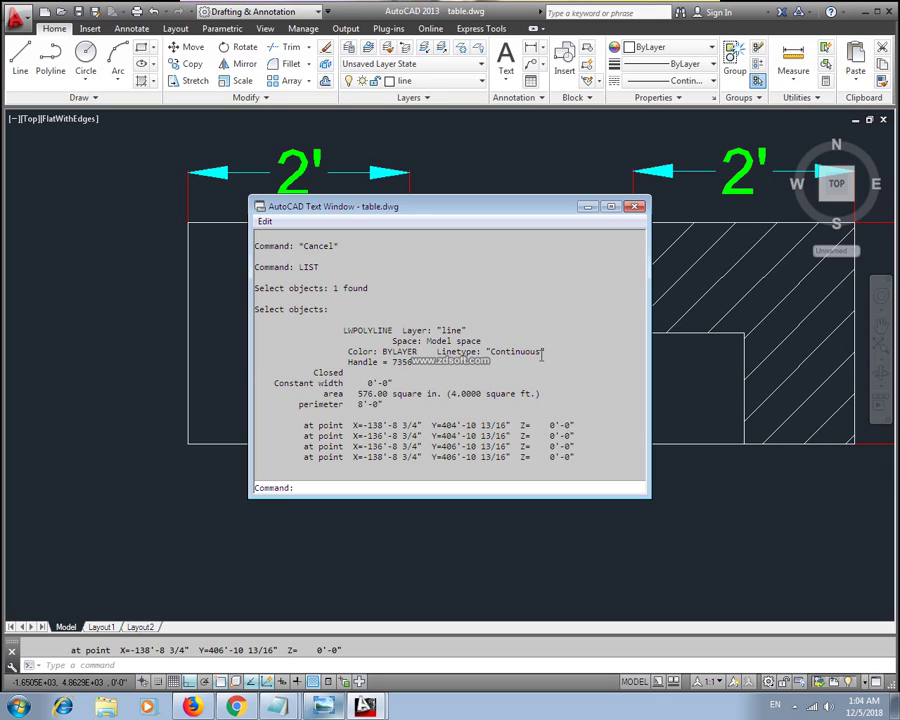
pyautogui.moveTo(541, 352); pyautogui.dragTo(491, 354)
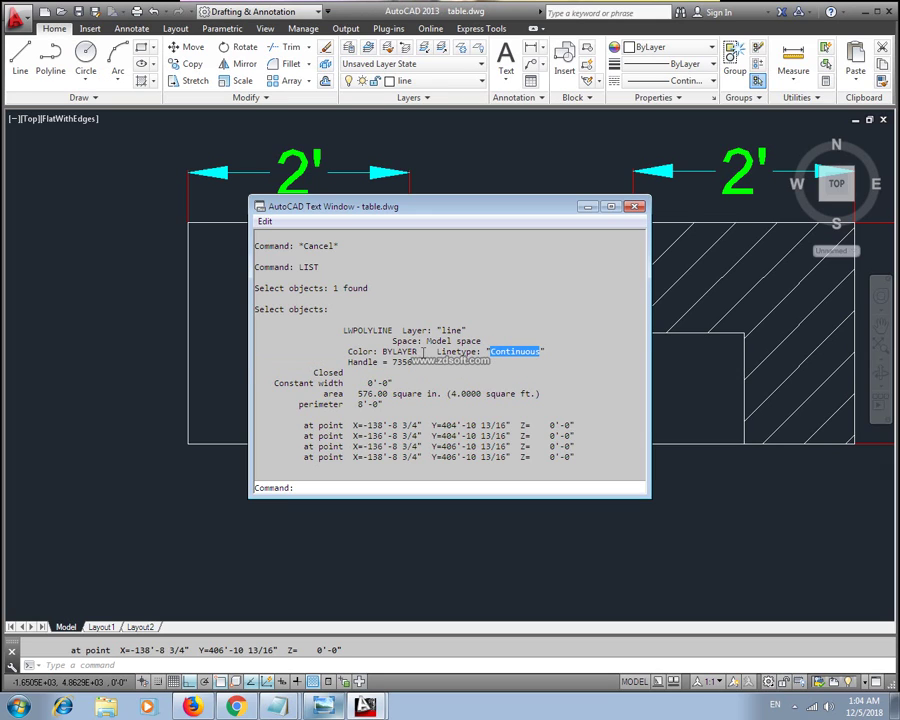
pyautogui.moveTo(423, 352); pyautogui.dragTo(374, 353)
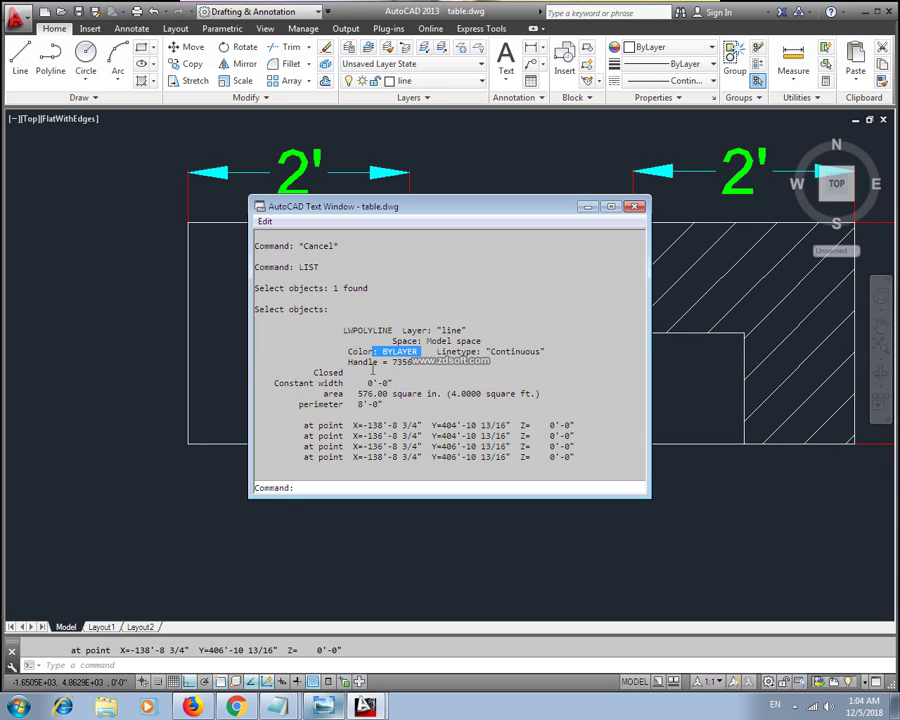
pyautogui.click(351, 393)
pyautogui.moveTo(383, 405); pyautogui.dragTo(344, 405)
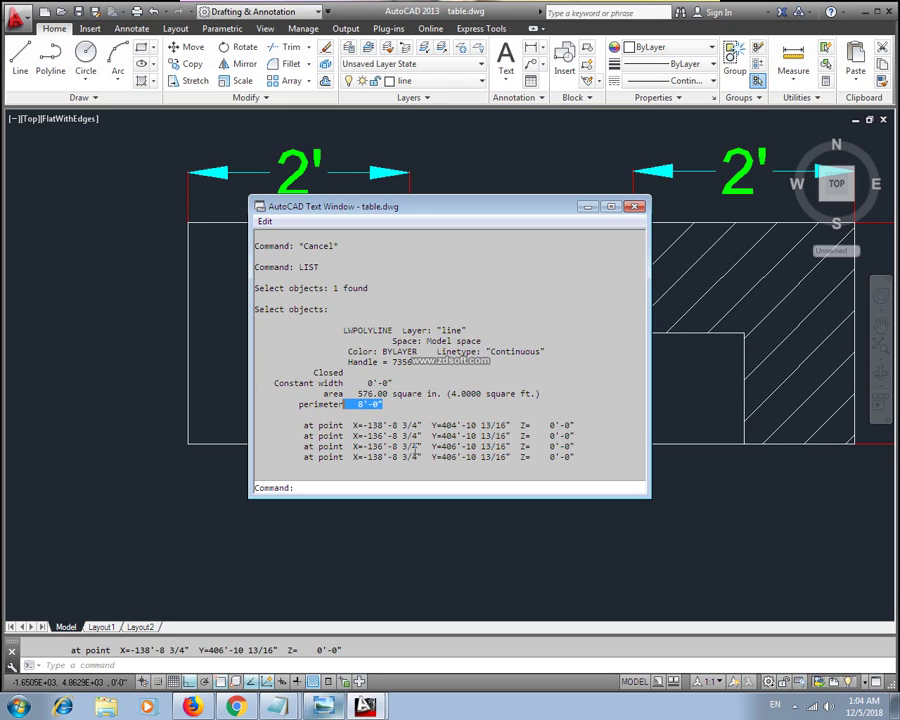
pyautogui.moveTo(468, 207); pyautogui.dragTo(728, 243)
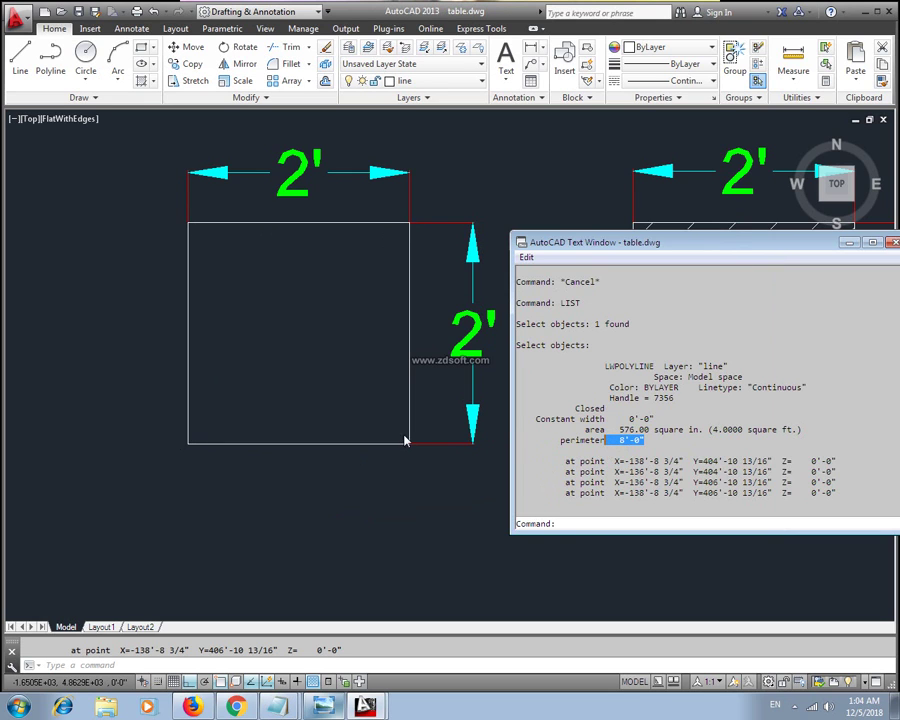
pyautogui.moveTo(751, 243); pyautogui.dragTo(368, 251)
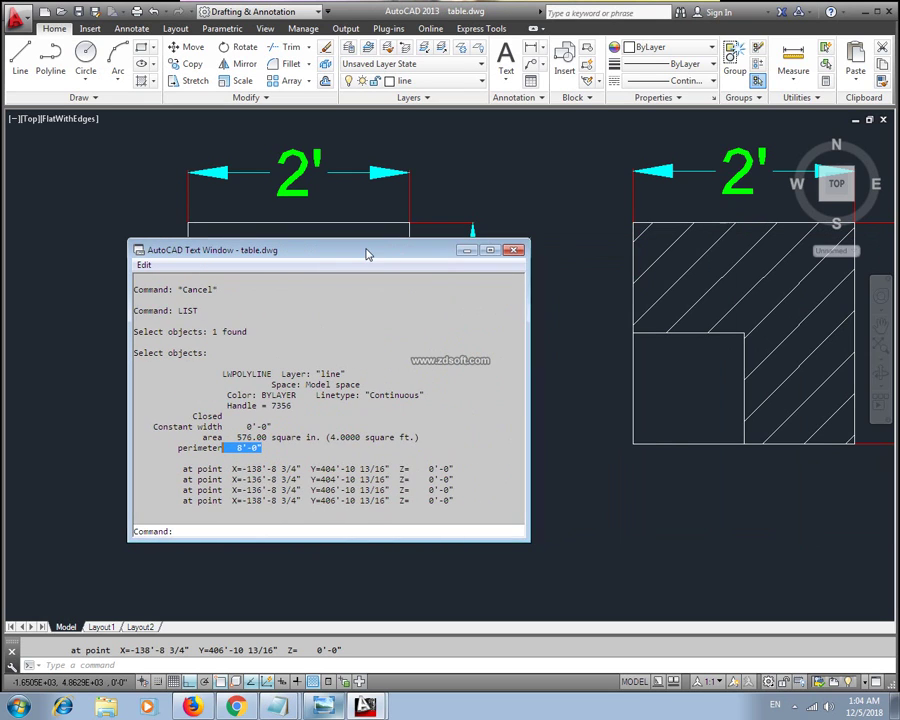
pyautogui.click(513, 250)
# Draw a closed irregular polyline outline to the left of the squares.
pyautogui.moveTo(159, 460); pyautogui.dragTo(261, 424, button='middle')
pyautogui.write('pl')
pyautogui.press('Return')
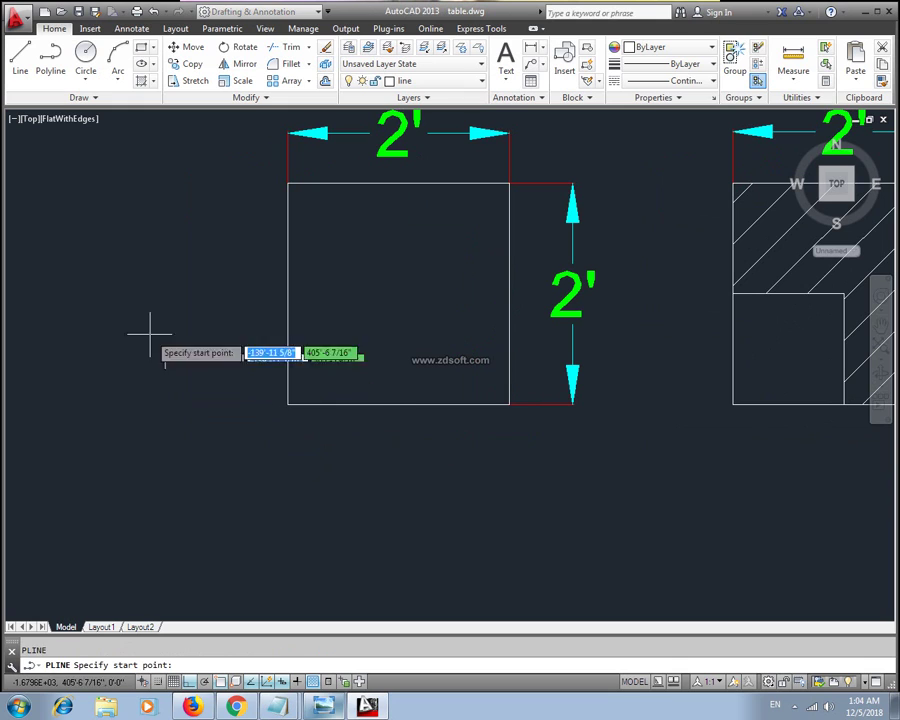
pyautogui.click(145, 305)
pyautogui.click(145, 486)
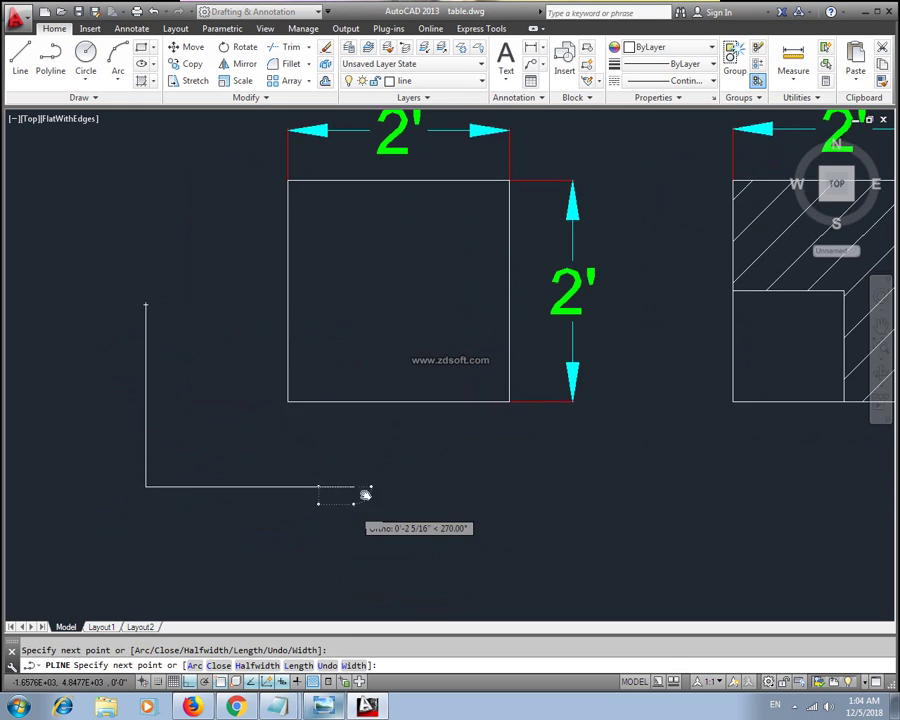
pyautogui.moveTo(366, 494); pyautogui.dragTo(459, 349, button='middle')
pyautogui.click(446, 341)
pyautogui.click(446, 461)
pyautogui.click(199, 461)
pyautogui.click(199, 318)
pyautogui.click(39, 318)
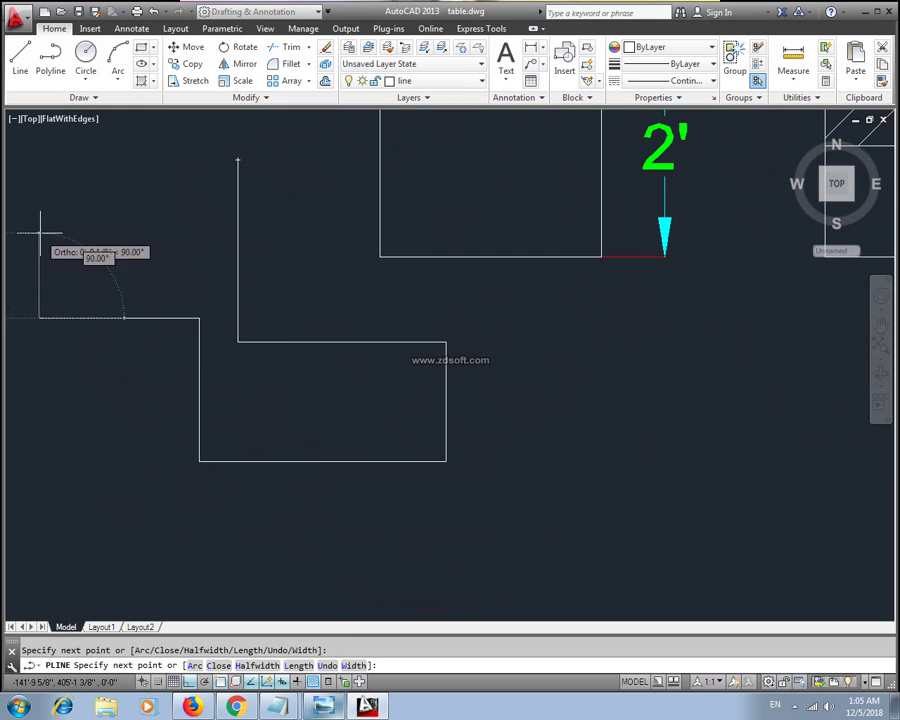
pyautogui.click(40, 233)
pyautogui.write('c')
pyautogui.press('Return')
# Run LIST on the irregular polyline to report its properties.
pyautogui.moveTo(112, 324); pyautogui.dragTo(176, 382, button='middle')
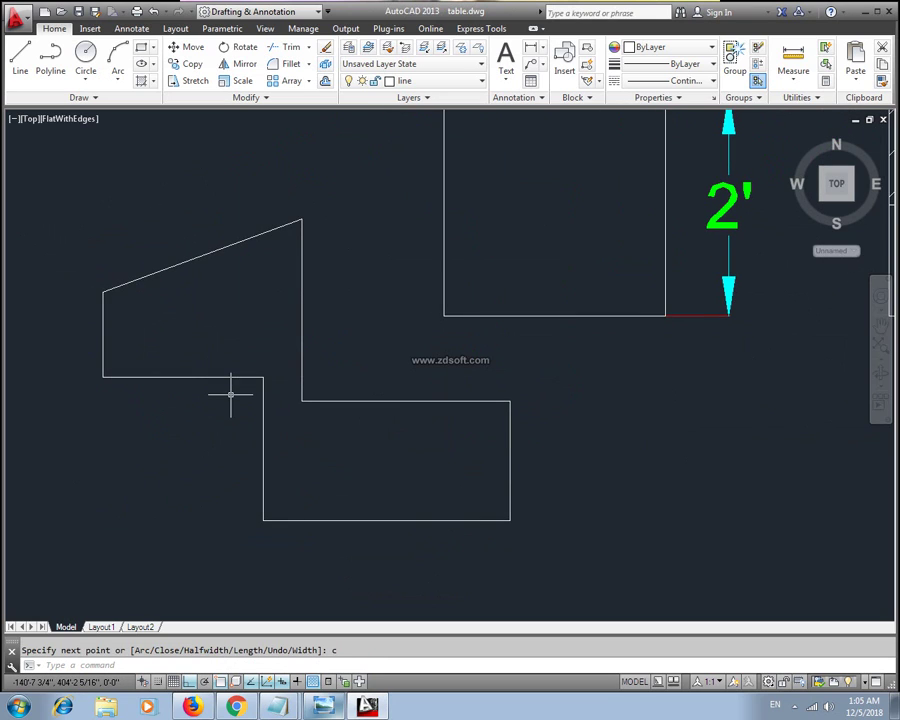
pyautogui.write('list')
pyautogui.press('Return')
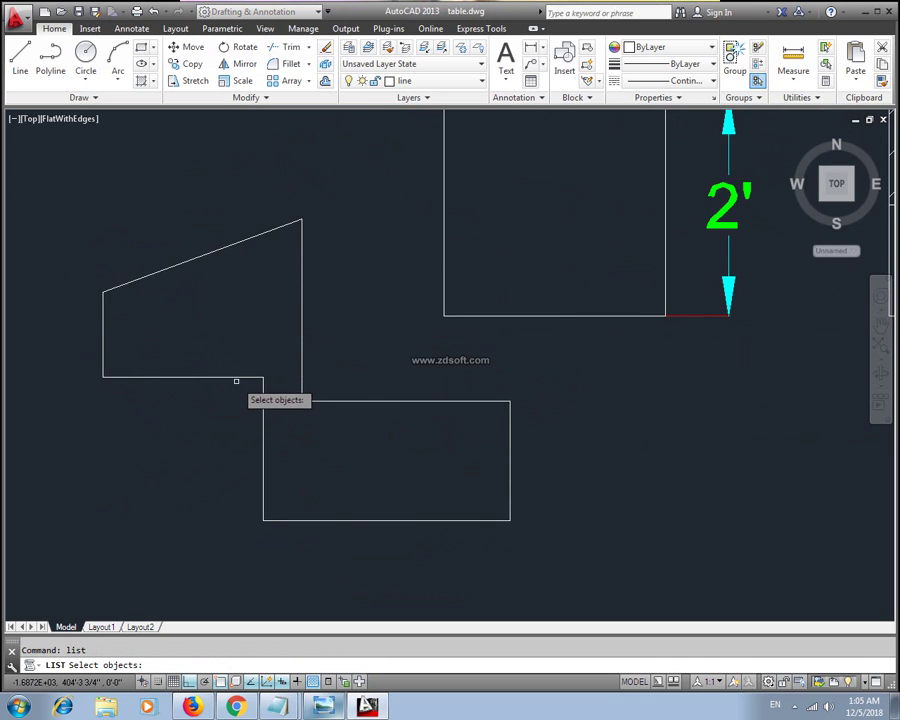
pyautogui.click(232, 377)
pyautogui.press('Return')
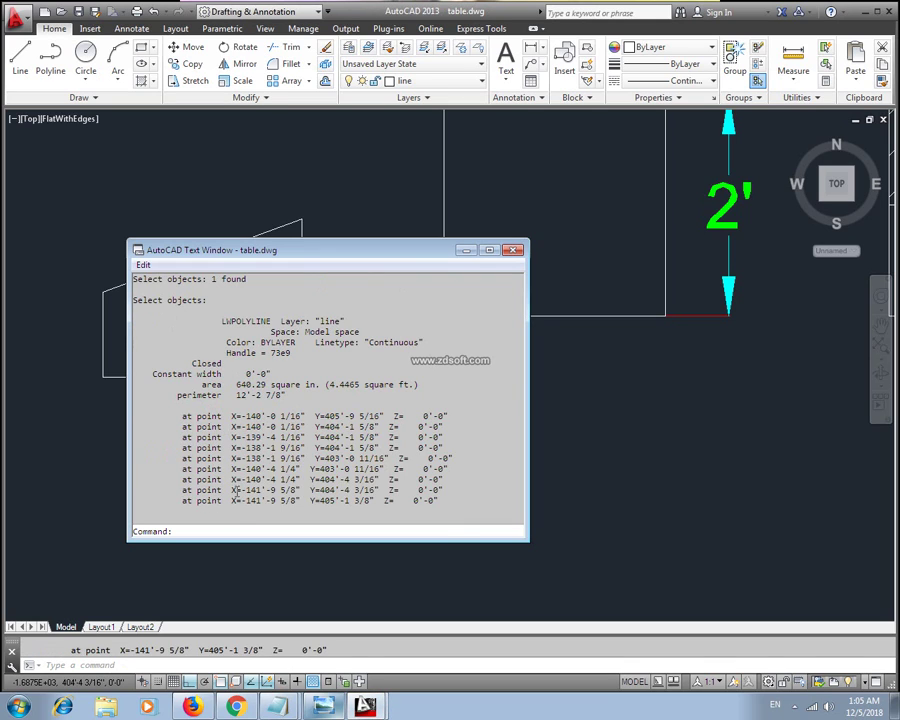
# Highlight the corner coordinate and square-feet and square-inch area values, then close the report.
pyautogui.moveTo(310, 427)
pyautogui.mouseDown()
pyautogui.moveTo(233, 427)
pyautogui.moveTo(313, 458)
pyautogui.mouseUp()
pyautogui.moveTo(236, 385); pyautogui.dragTo(410, 384)
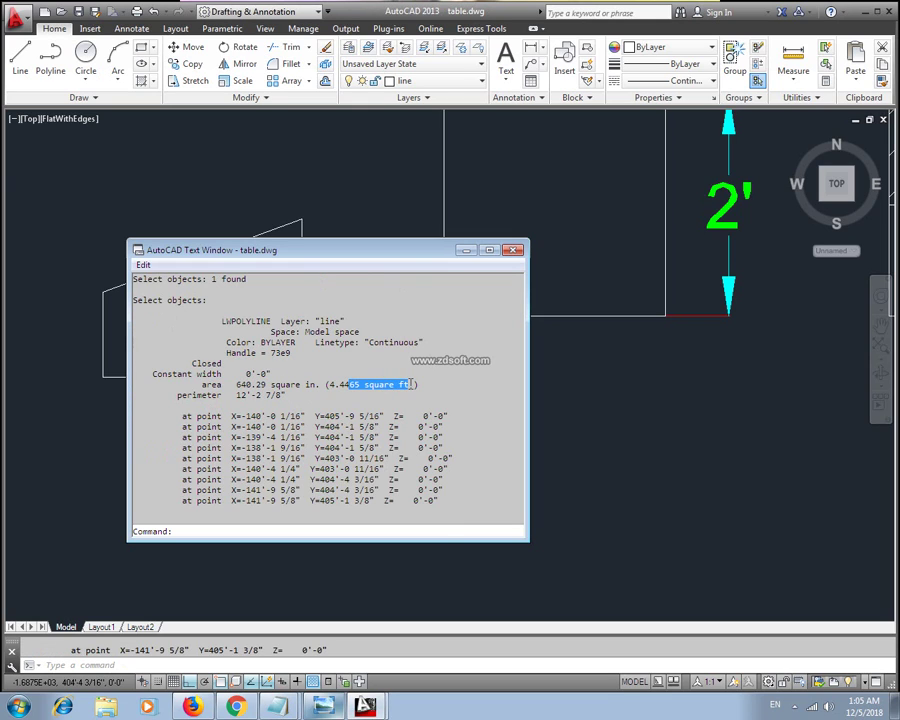
pyautogui.moveTo(303, 385)
pyautogui.mouseDown()
pyautogui.moveTo(240, 385)
pyautogui.moveTo(313, 399)
pyautogui.mouseUp()
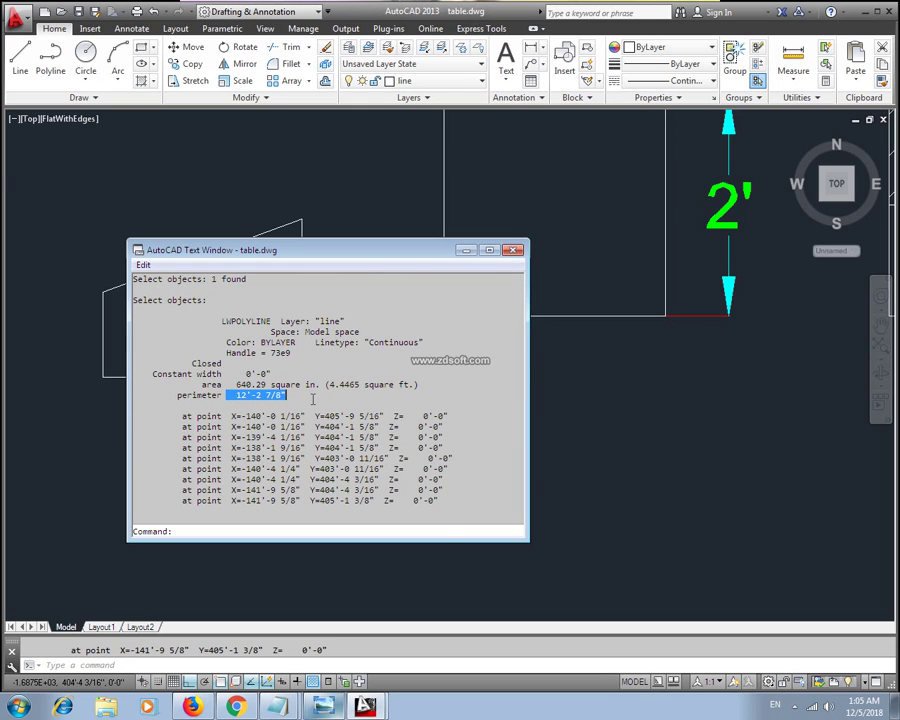
pyautogui.moveTo(300, 250); pyautogui.dragTo(510, 246)
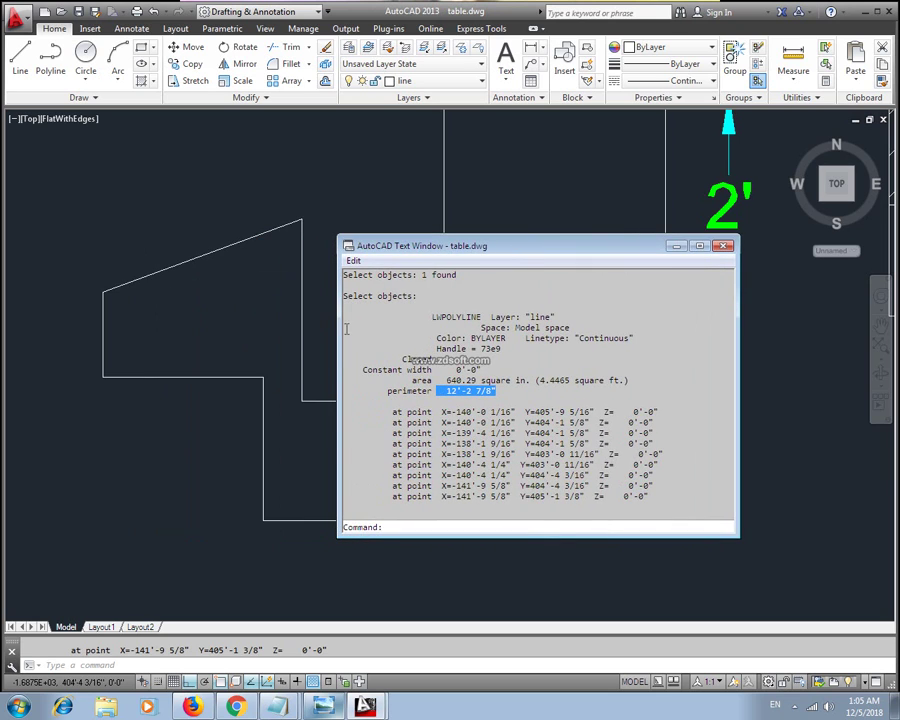
pyautogui.click(726, 248)
# Erase the irregular polyline, leaving the two dimensioned squares.
pyautogui.moveTo(349, 381); pyautogui.dragTo(391, 357, button='middle')
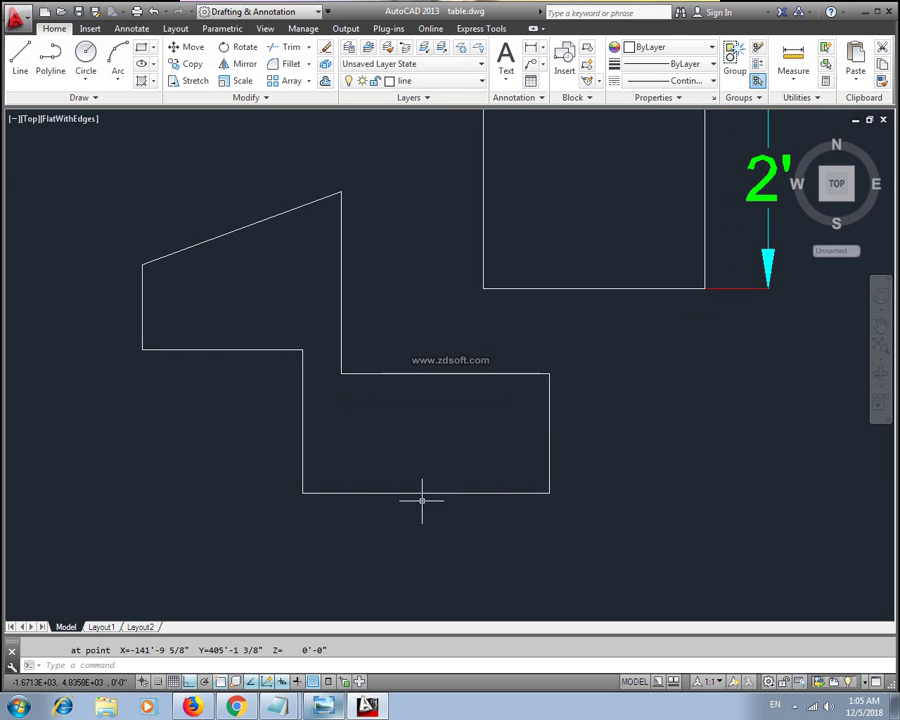
pyautogui.scroll(-4, 405, 577)
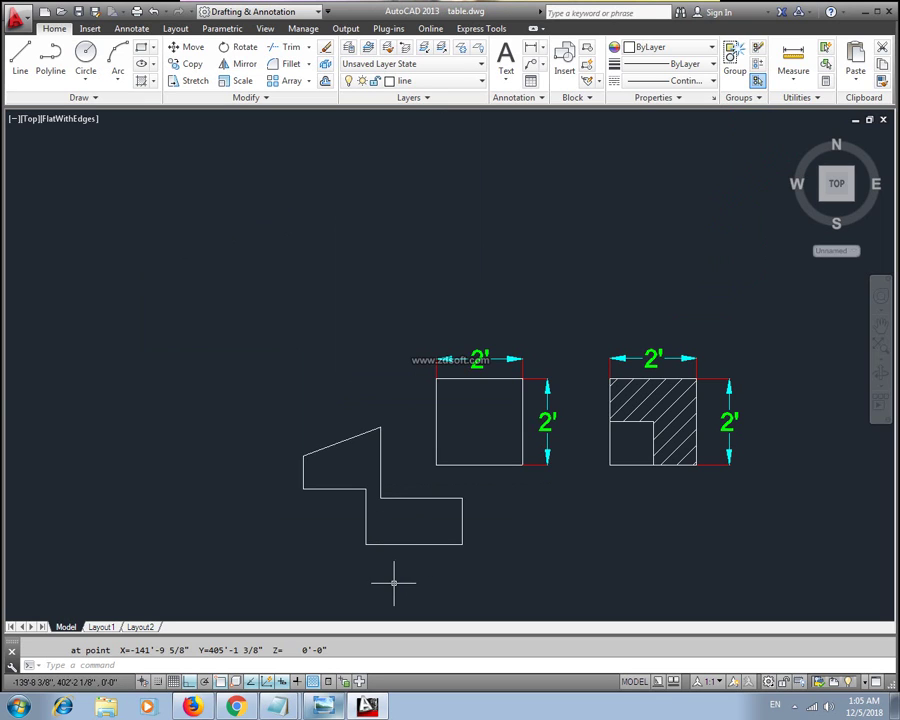
pyautogui.moveTo(528, 367); pyautogui.dragTo(355, 320, button='middle')
pyautogui.moveTo(219, 341); pyautogui.dragTo(181, 420)
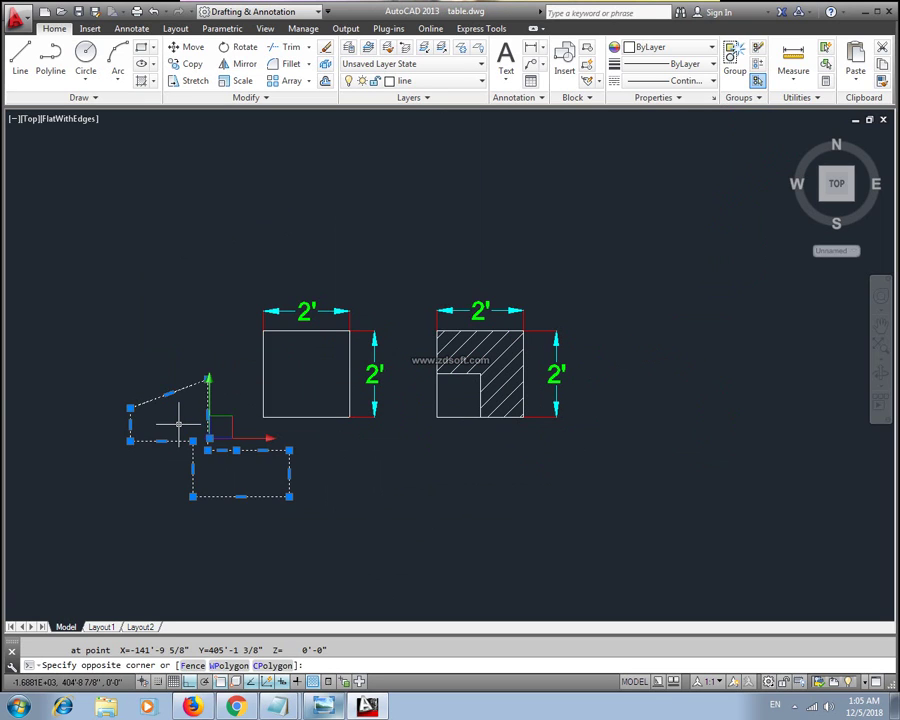
pyautogui.press('Delete')
# Zoom to extents to fit both dimensioned squares.
pyautogui.write('z')
pyautogui.press('Return')
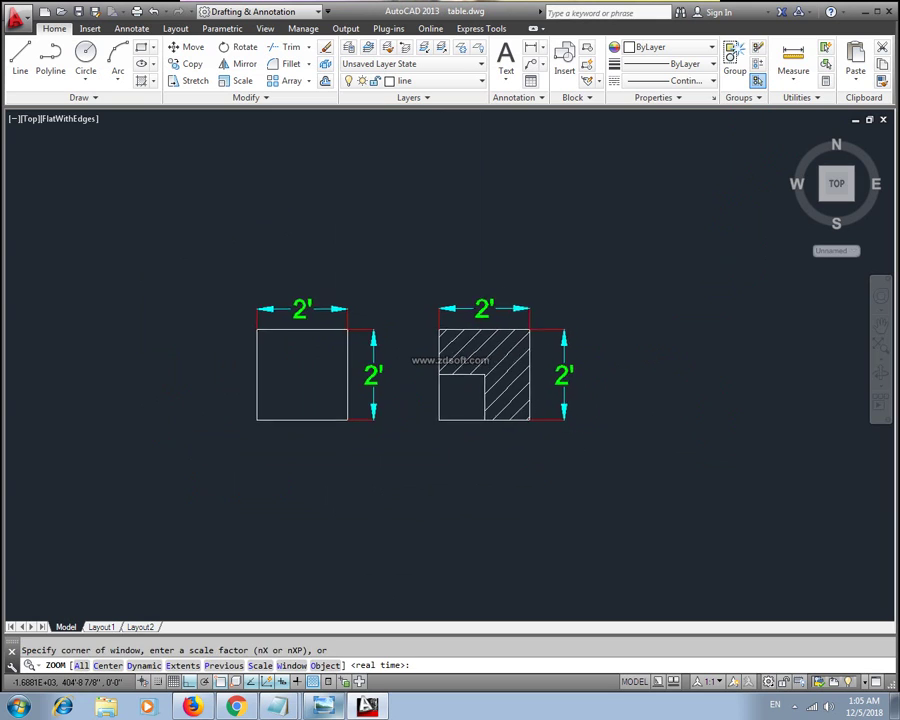
pyautogui.write('e')
pyautogui.press('Return')
# Show the Lecture 22 title image from the taskbar and reveal the hidden notification icons.
pyautogui.click(316, 708)
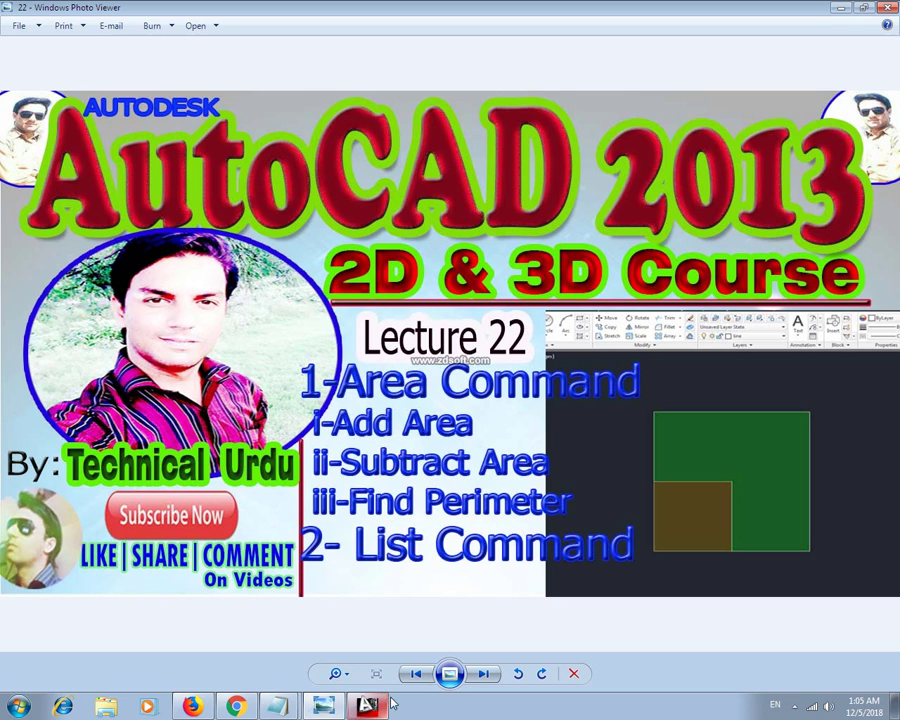
pyautogui.click(795, 706)
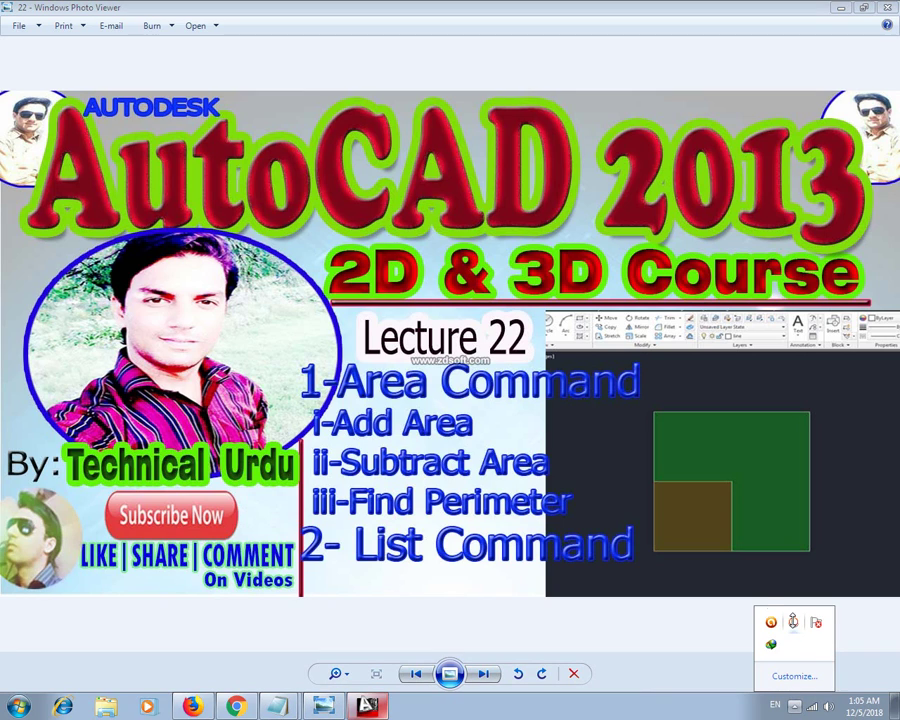